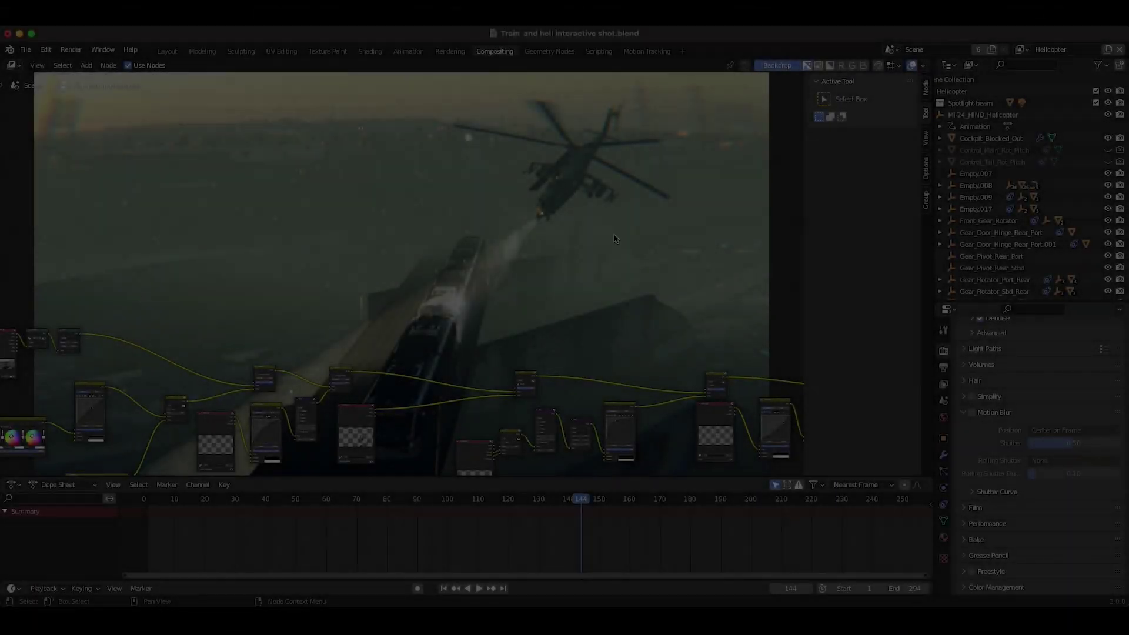
- Bring the saved screenshot of the helicopter-and-train render to the front
{"action": "key", "text": "super+Tab"}
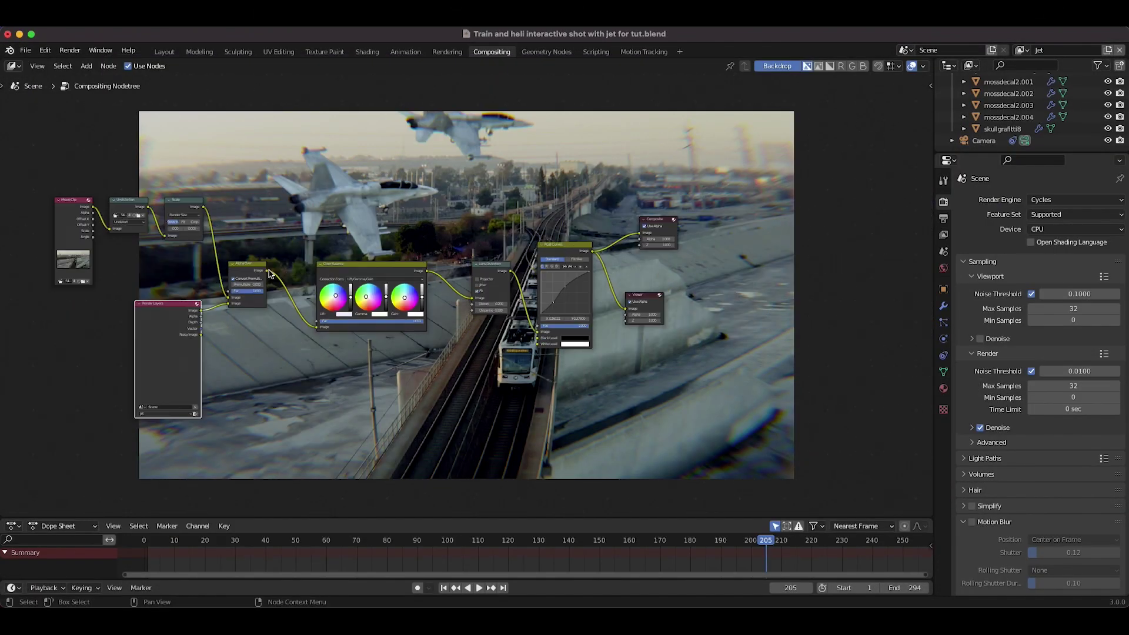
- Move Render Layers left and insert a Vector Blur node on its link
{"action": "scroll", "coordinate": [645, 314], "scroll_direction": "left", "scroll_amount": 5}
{"action": "left_click_drag", "start_coordinate": [429, 310], "coordinate": [229, 353]}
{"action": "scroll", "coordinate": [235, 359], "scroll_direction": "up", "scroll_amount": 10}
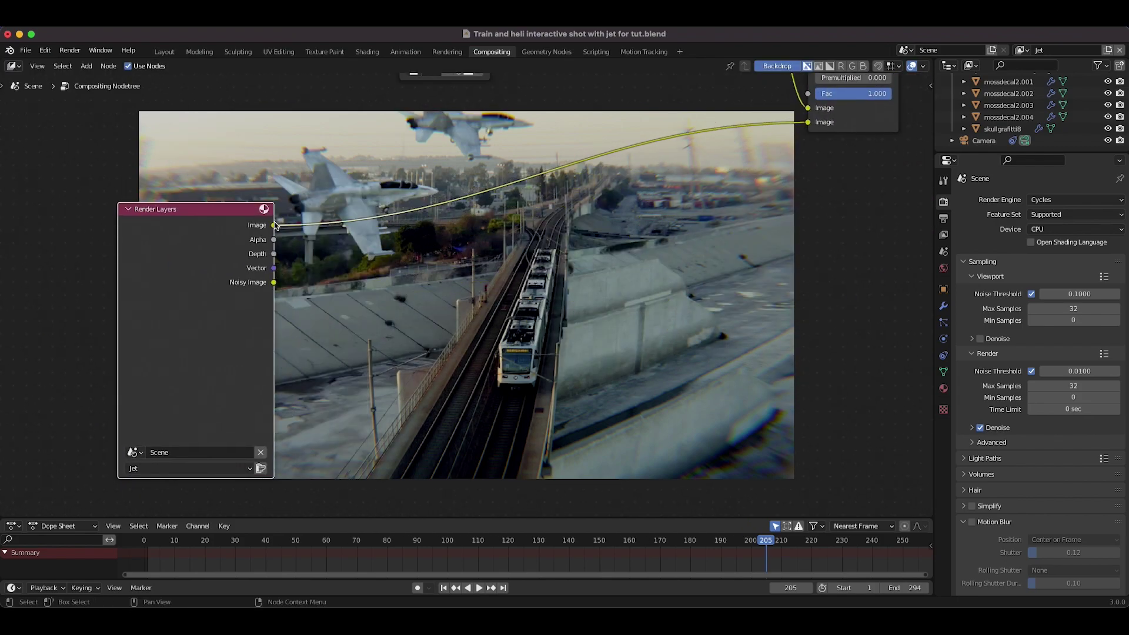
{"action": "scroll", "coordinate": [375, 290], "scroll_direction": "down", "scroll_amount": 4}
{"action": "middle_click_drag", "start_coordinate": [376, 290], "coordinate": [287, 316]}
{"action": "key", "text": "shift+a"}
{"action": "left_click", "coordinate": [321, 214]}
{"action": "key", "text": "shift+a"}
{"action": "left_click", "coordinate": [277, 303]}
{"action": "type", "text": "vec"}
{"action": "key", "text": "Return"}
{"action": "left_click", "coordinate": [317, 185]}
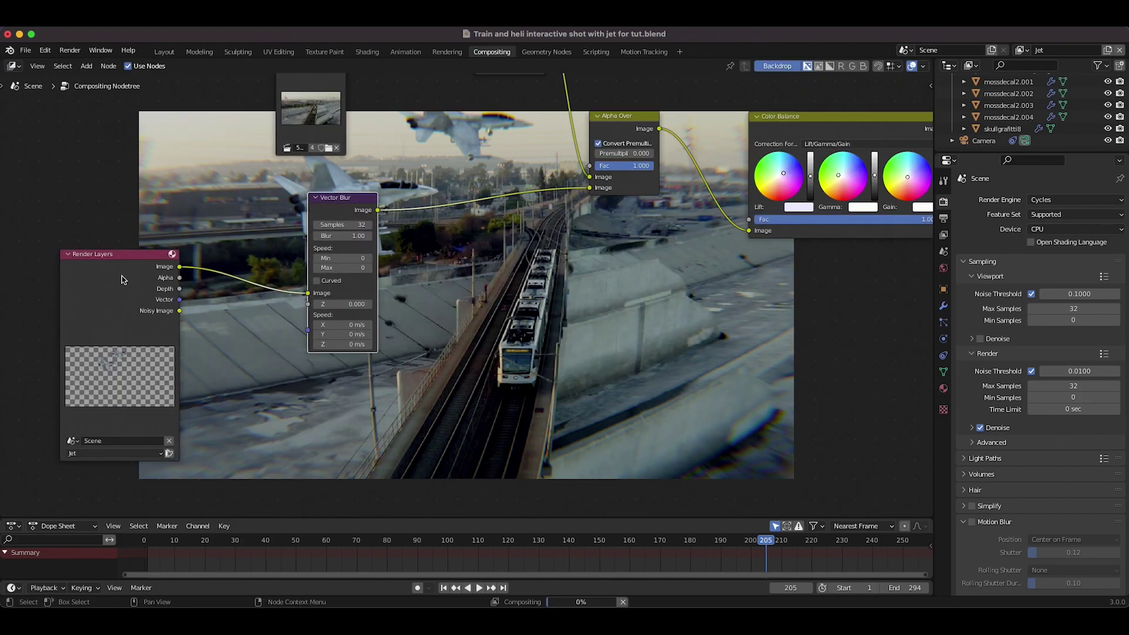
{"action": "middle_click_drag", "start_coordinate": [379, 231], "coordinate": [410, 275]}
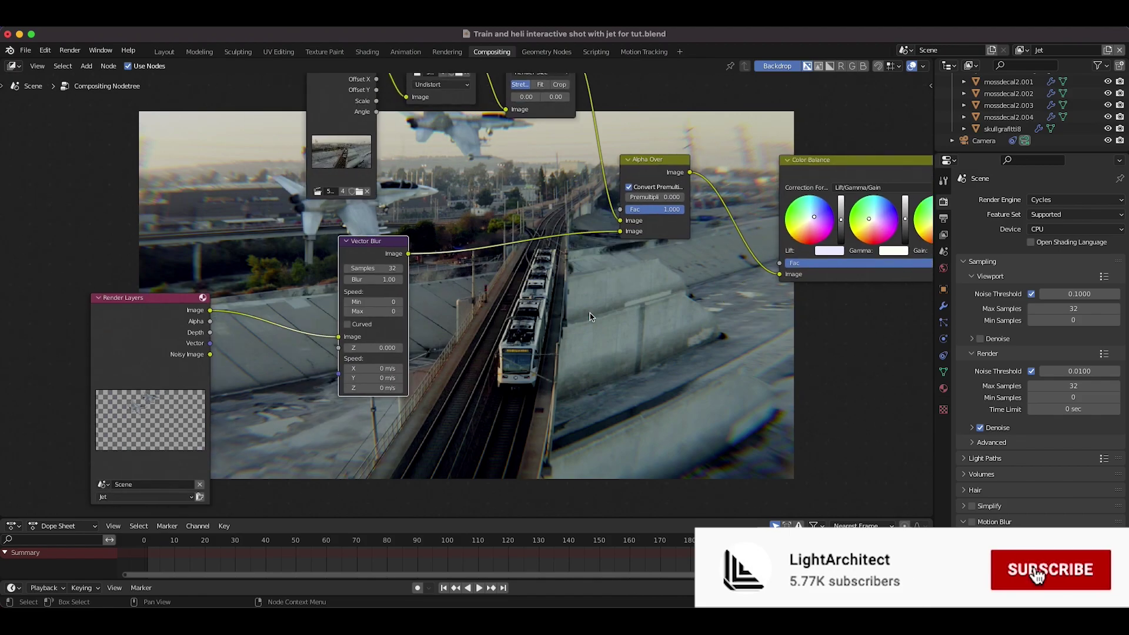
- Connect Depth to the blur's Z input and set Samples 64, Blur 0.15
{"action": "left_click_drag", "start_coordinate": [210, 332], "coordinate": [339, 347]}
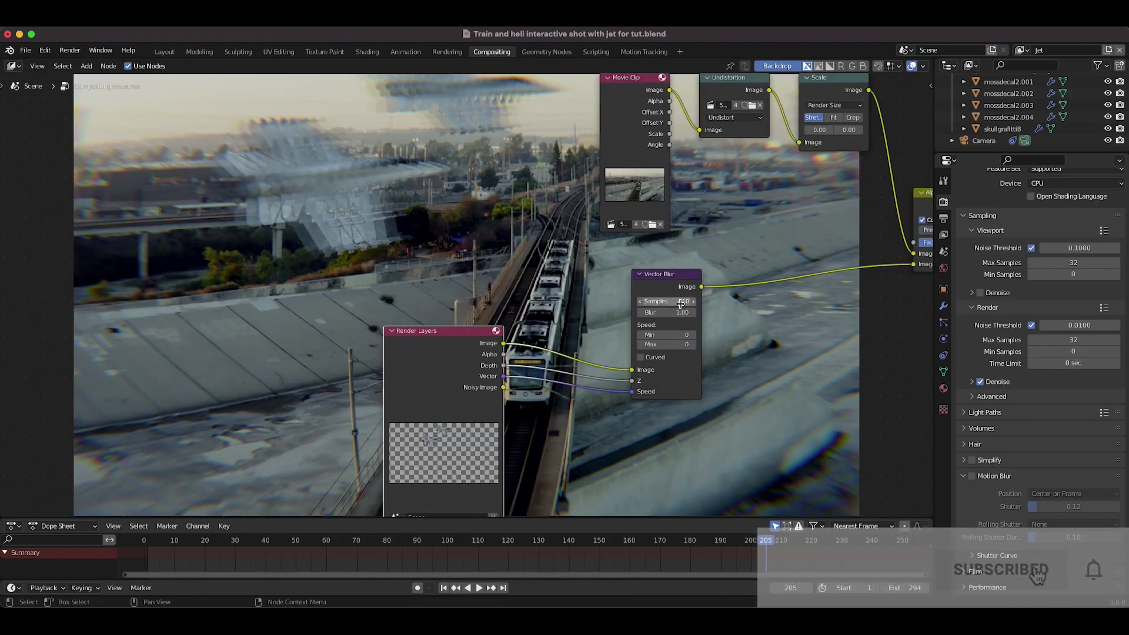
{"action": "double_click", "coordinate": [660, 302]}
{"action": "type", "text": "64"}
{"action": "key", "text": "Return"}
{"action": "middle_click_drag", "start_coordinate": [699, 321], "coordinate": [634, 346]}
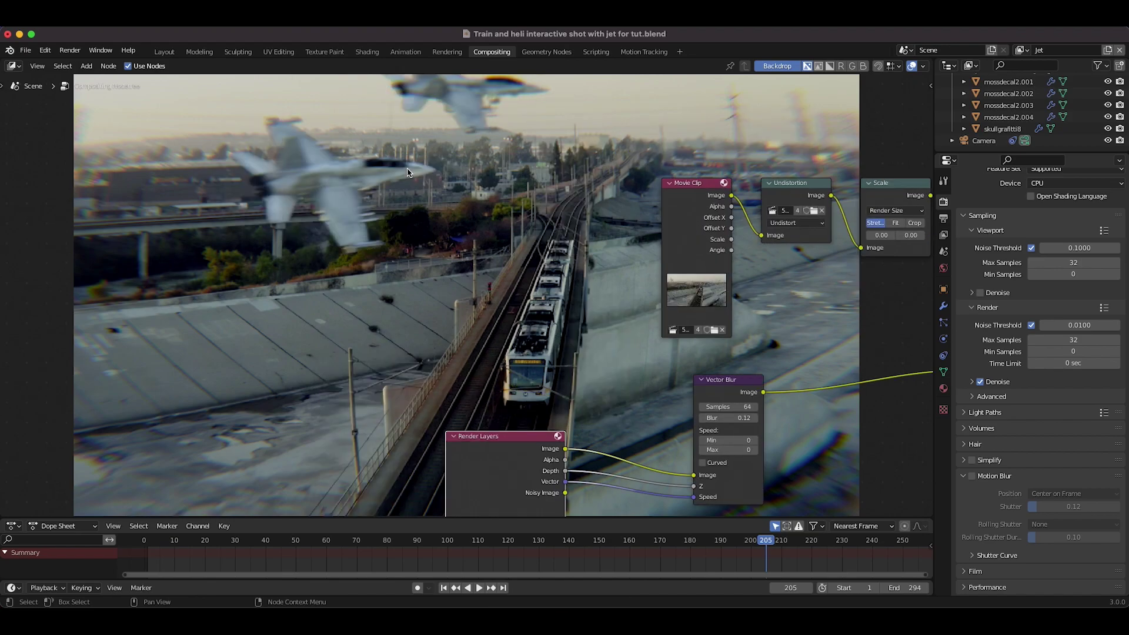
{"action": "middle_click_drag", "start_coordinate": [541, 353], "coordinate": [654, 238]}
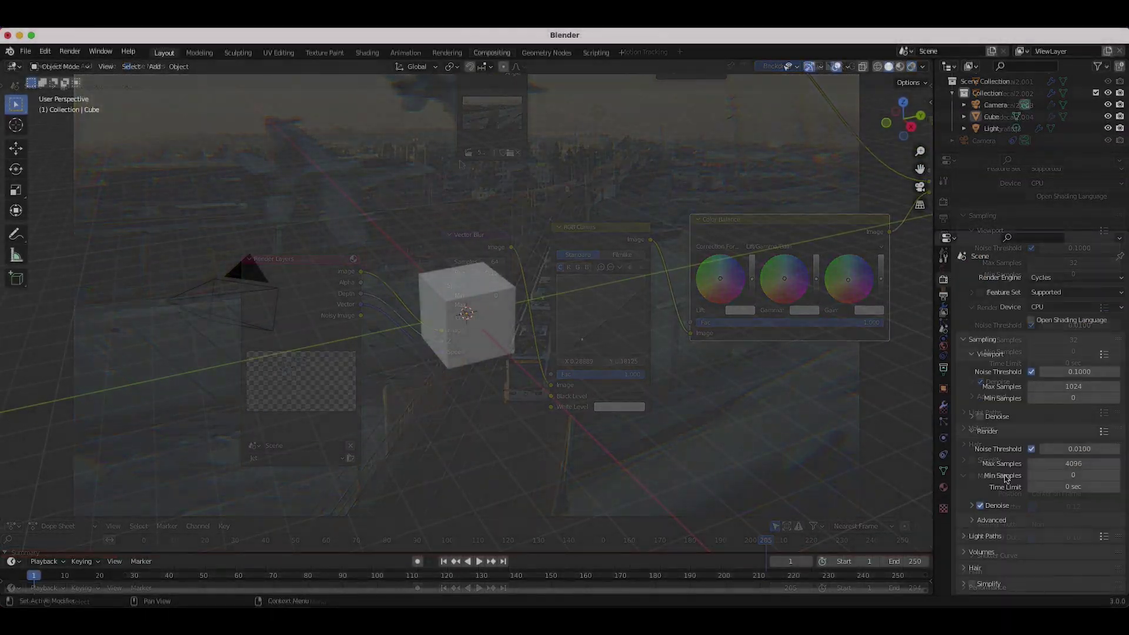
- Enable render Motion Blur and raise its Shutter to 0.81
{"action": "left_click", "coordinate": [994, 491]}
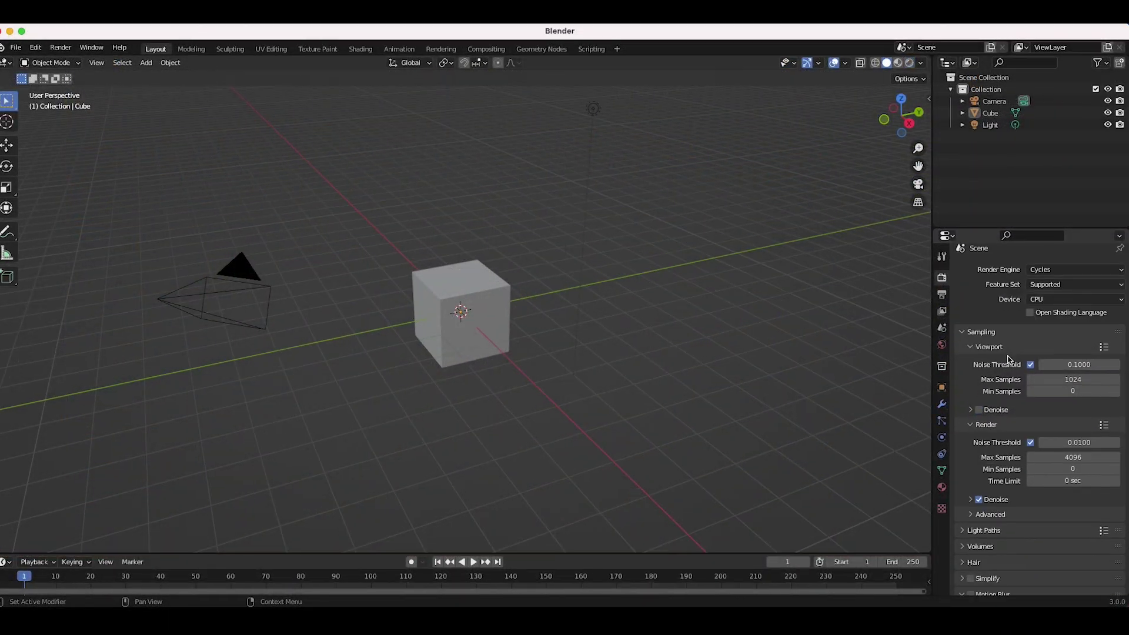
{"action": "left_click", "coordinate": [950, 399]}
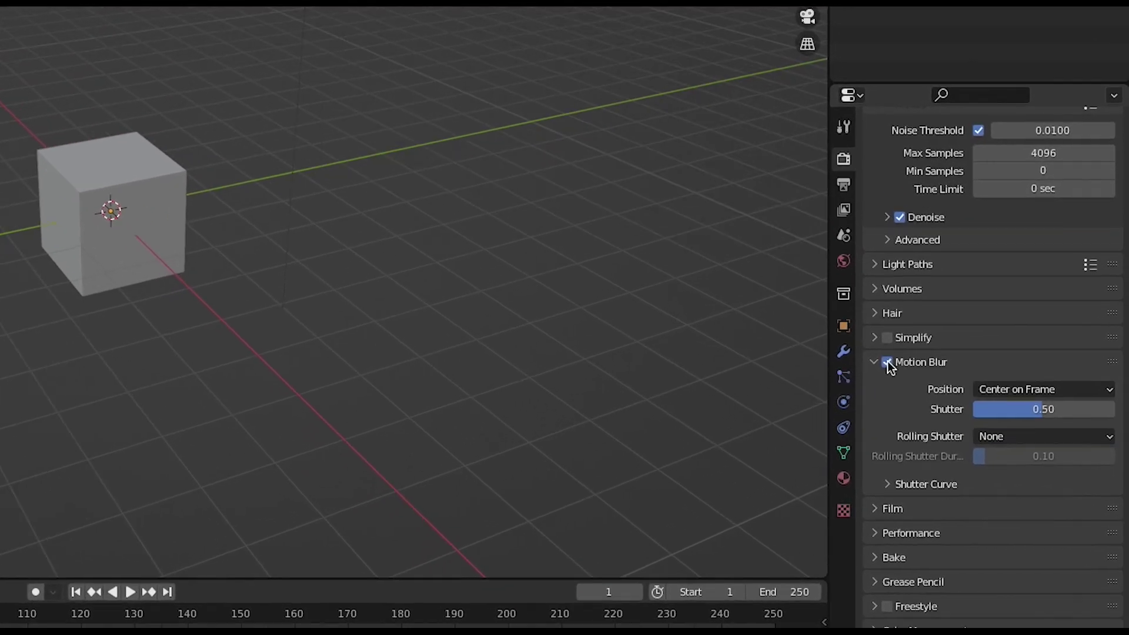
{"action": "left_click_drag", "start_coordinate": [1020, 401], "coordinate": [947, 369]}
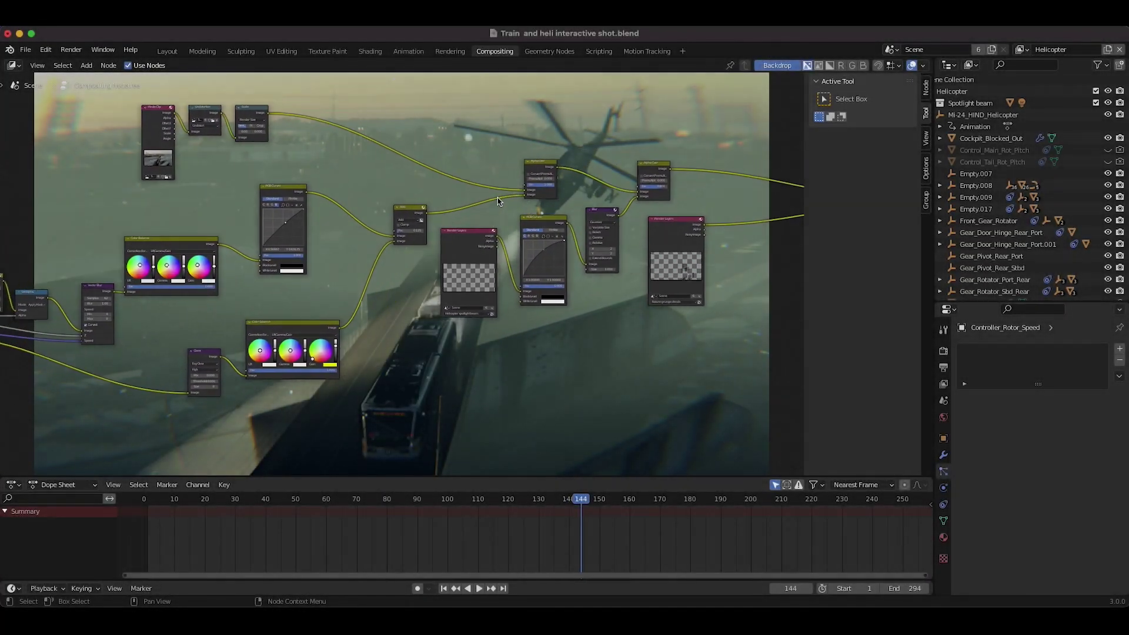
{"action": "middle_click_drag", "start_coordinate": [595, 135], "coordinate": [464, 227]}
{"action": "scroll", "coordinate": [476, 145], "scroll_direction": "down", "scroll_amount": 6}
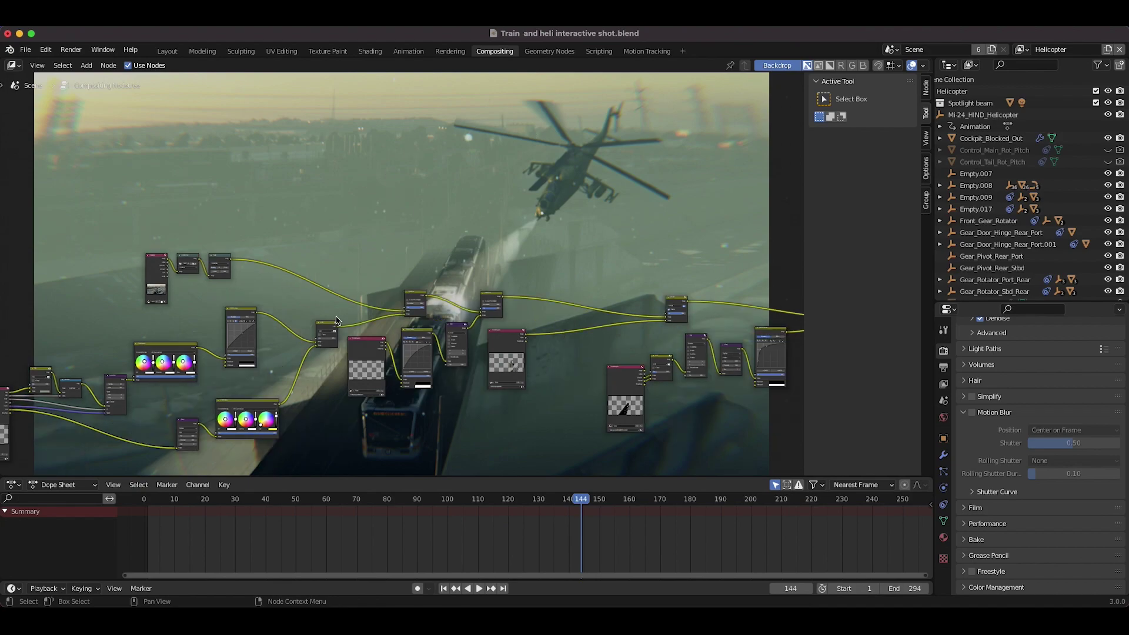
{"action": "middle_click_drag", "start_coordinate": [370, 216], "coordinate": [241, 344]}
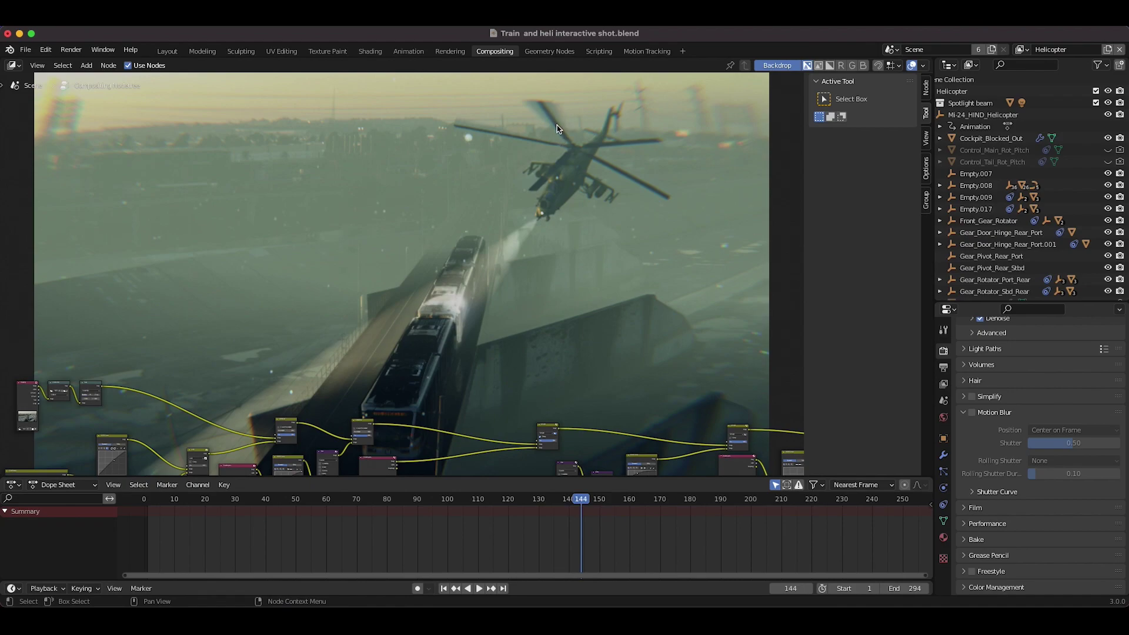
{"action": "middle_click_drag", "start_coordinate": [494, 310], "coordinate": [473, 257]}
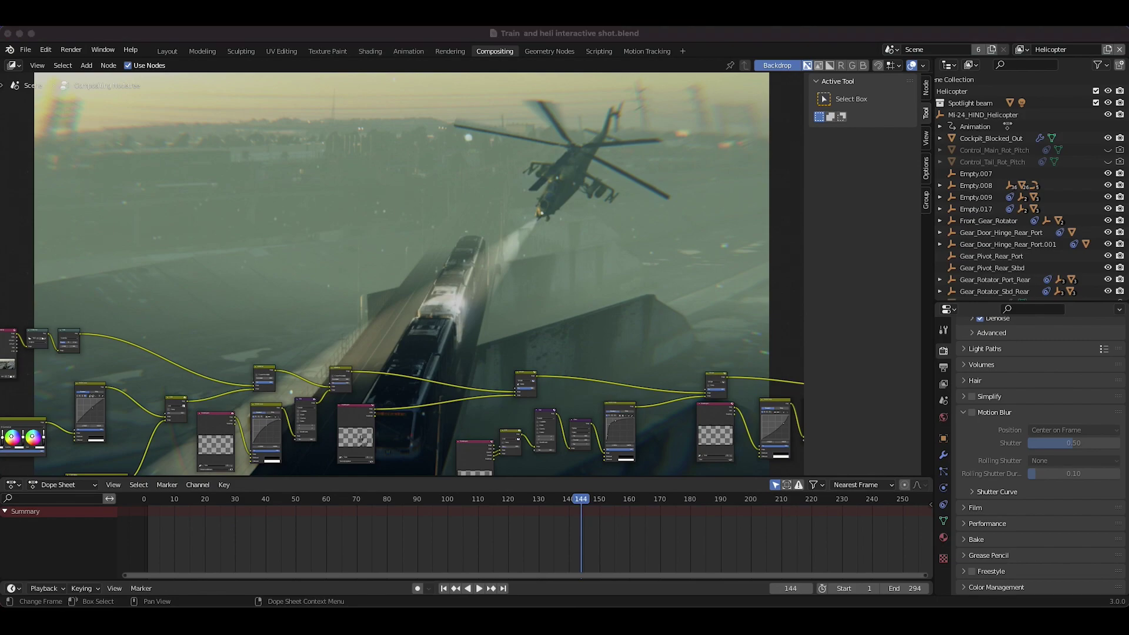
- Reposition and resize the screenshot window to compare it against the compositor backdrop
{"action": "left_click_drag", "start_coordinate": [364, 97], "coordinate": [327, 69]}
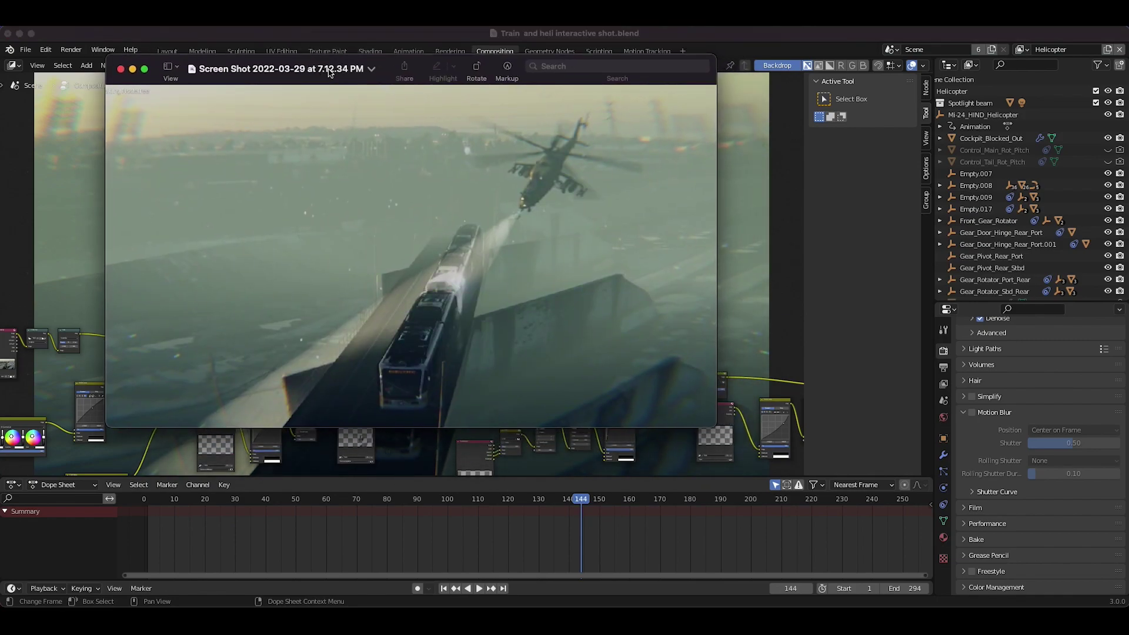
{"action": "left_click_drag", "start_coordinate": [712, 427], "coordinate": [868, 532]}
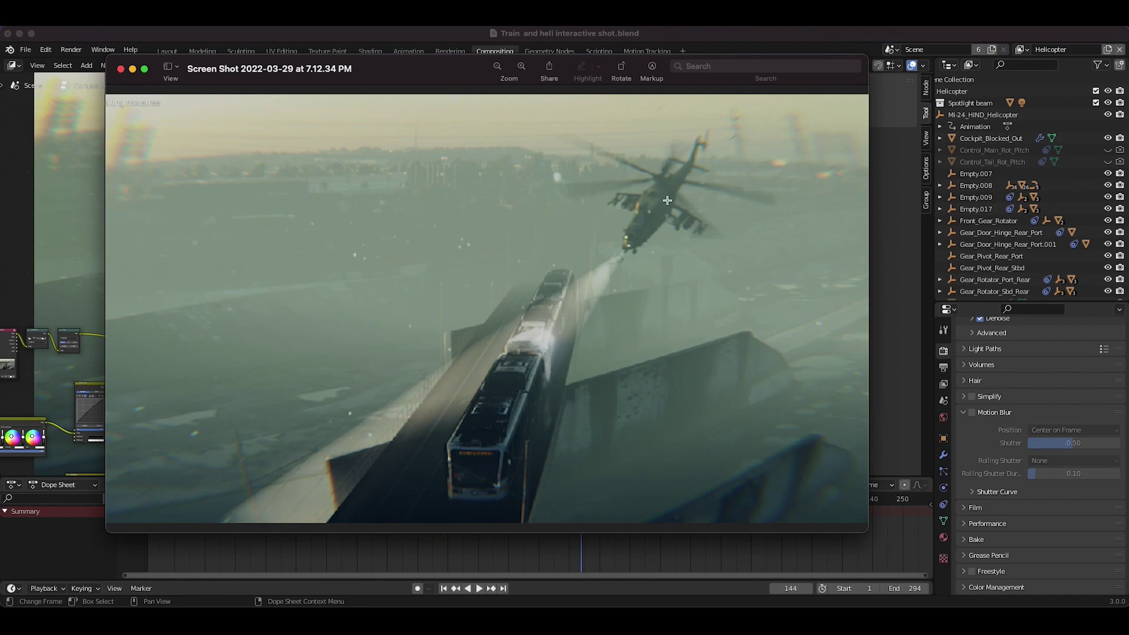
{"action": "left_click_drag", "start_coordinate": [107, 57], "coordinate": [126, 290]}
{"action": "left_click_drag", "start_coordinate": [388, 298], "coordinate": [200, 116]}
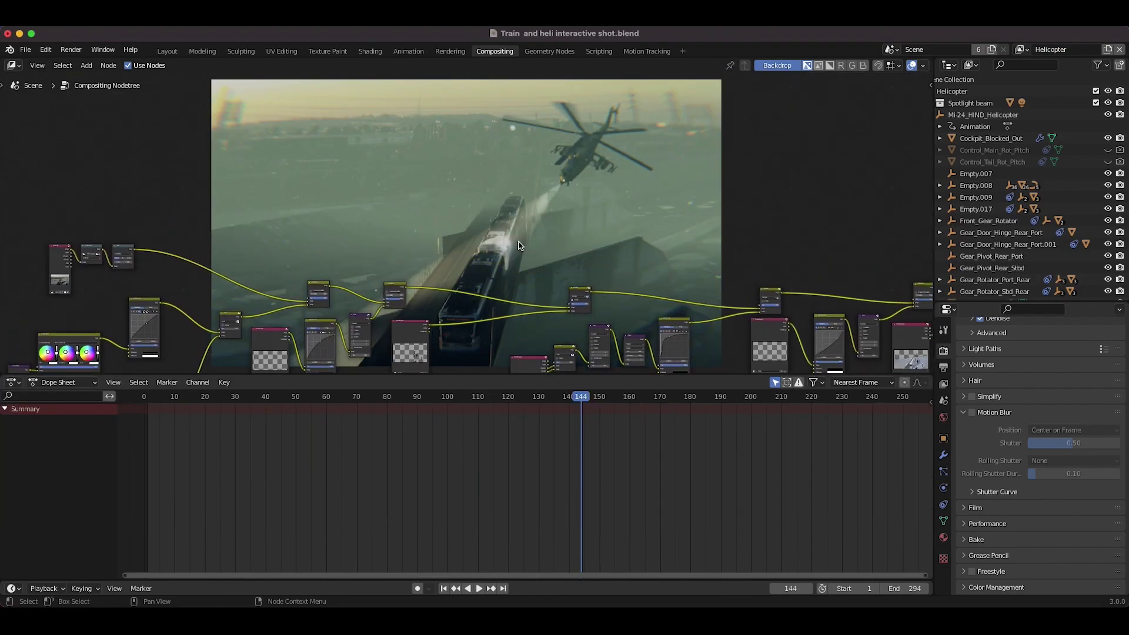
{"action": "key", "text": "super+Tab"}
{"action": "left_click_drag", "start_coordinate": [482, 319], "coordinate": [446, 298]}
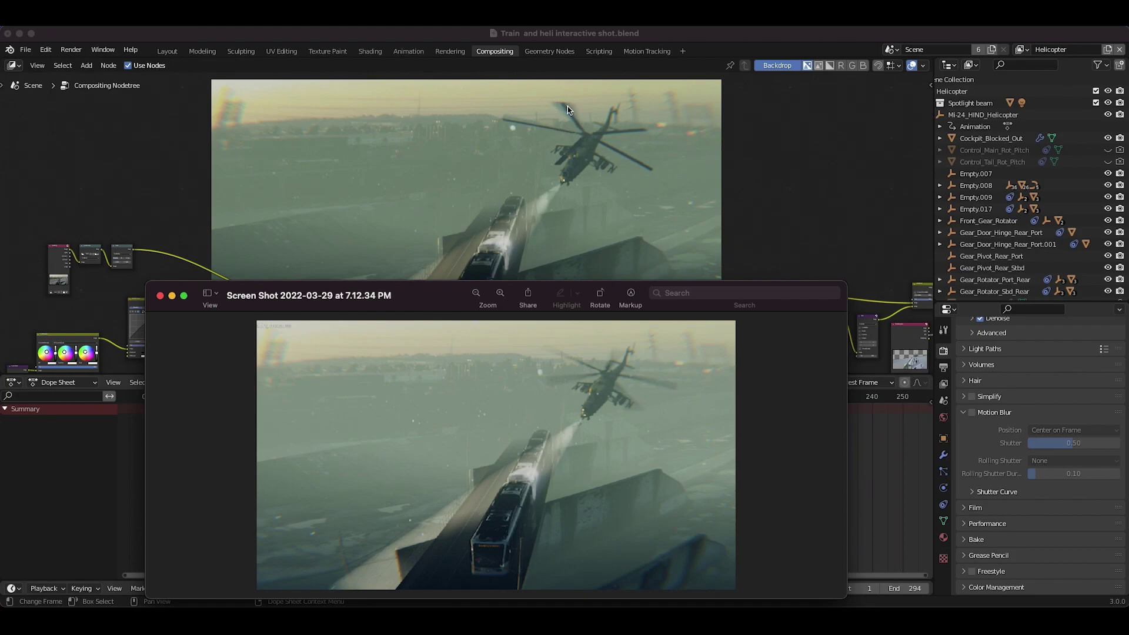
{"action": "left_click_drag", "start_coordinate": [419, 295], "coordinate": [408, 258]}
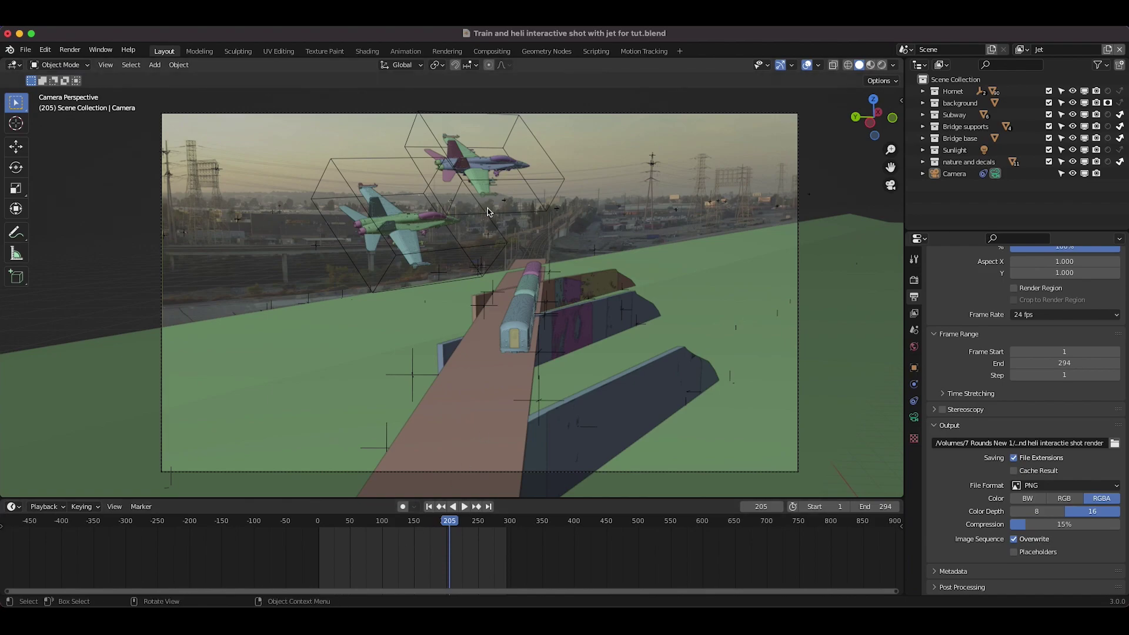
- Select both jets, play the animation, return to frame 205 and view render settings
{"action": "left_click", "coordinate": [387, 236]}
{"action": "left_click", "coordinate": [485, 172]}
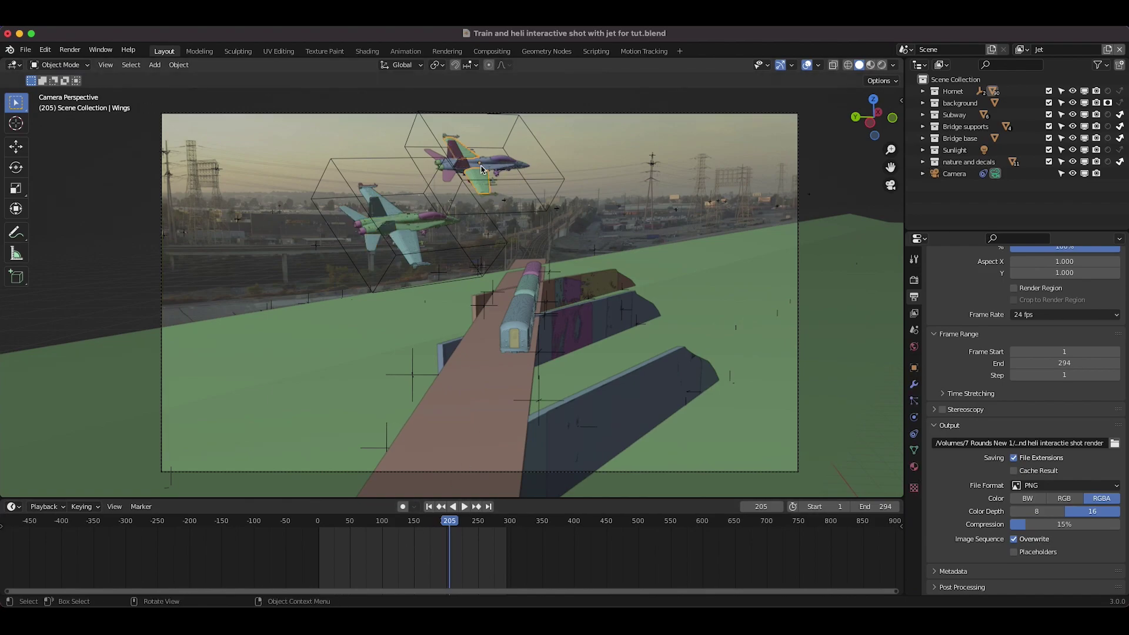
{"action": "left_click", "coordinate": [415, 524]}
{"action": "left_click", "coordinate": [465, 506]}
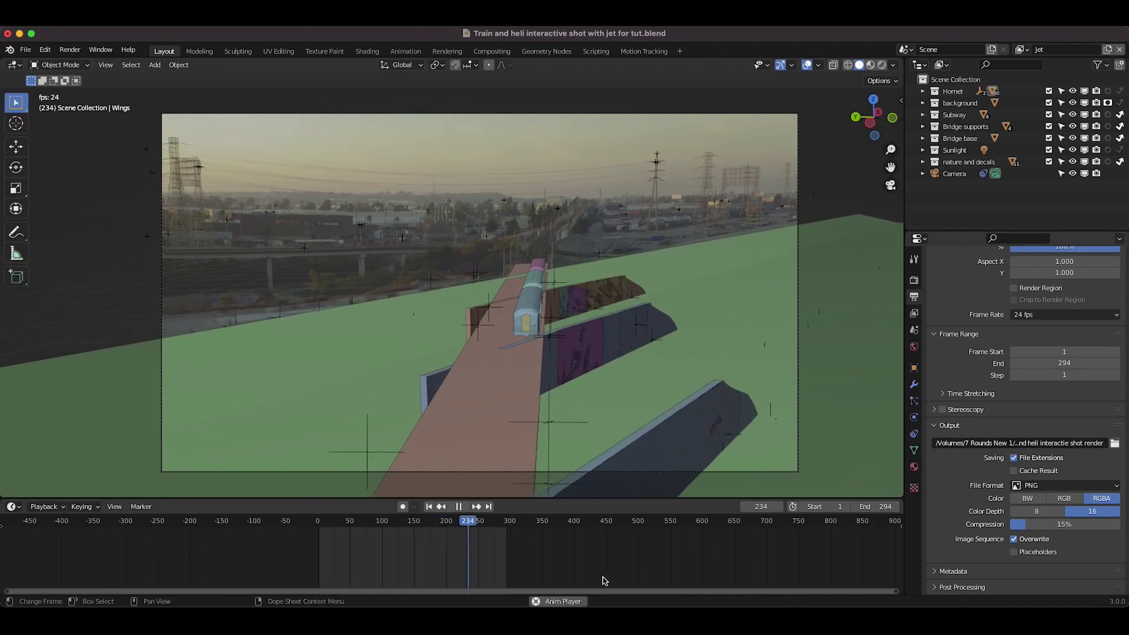
{"action": "key", "text": "space"}
{"action": "left_click_drag", "start_coordinate": [432, 523], "coordinate": [449, 522]}
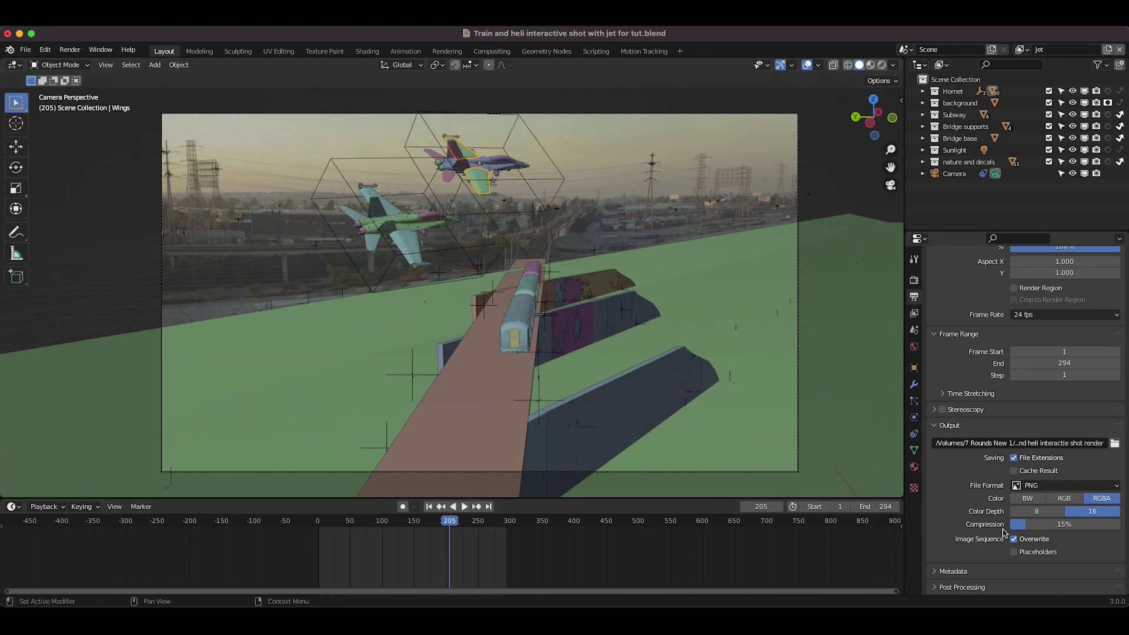
{"action": "left_click", "coordinate": [914, 280]}
{"action": "scroll", "coordinate": [951, 531], "scroll_direction": "down", "scroll_amount": 2}
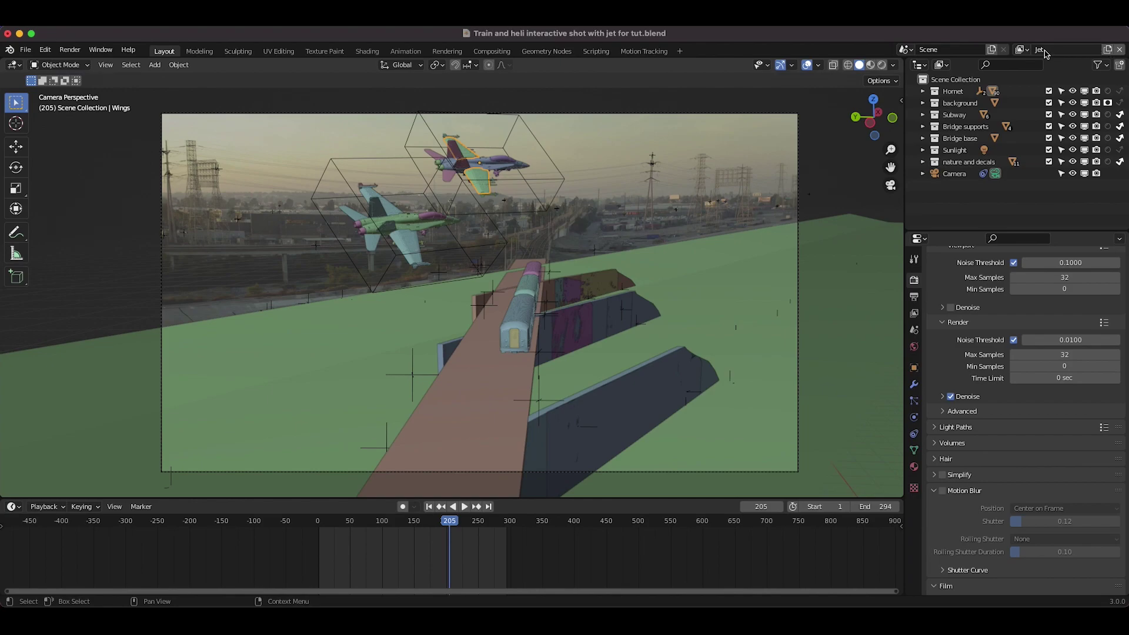
- Check the Jet view layer passes, confirming Combined, Z and Vector are enabled
{"action": "left_click", "coordinate": [915, 315]}
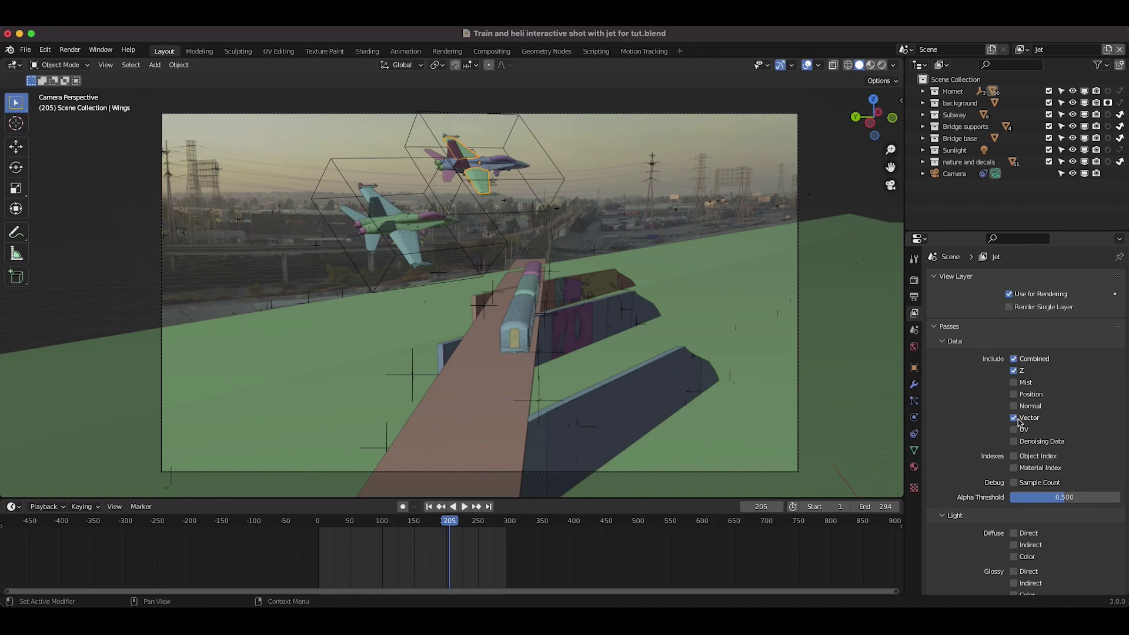
{"action": "scroll", "coordinate": [1021, 422], "scroll_direction": "down", "scroll_amount": 1}
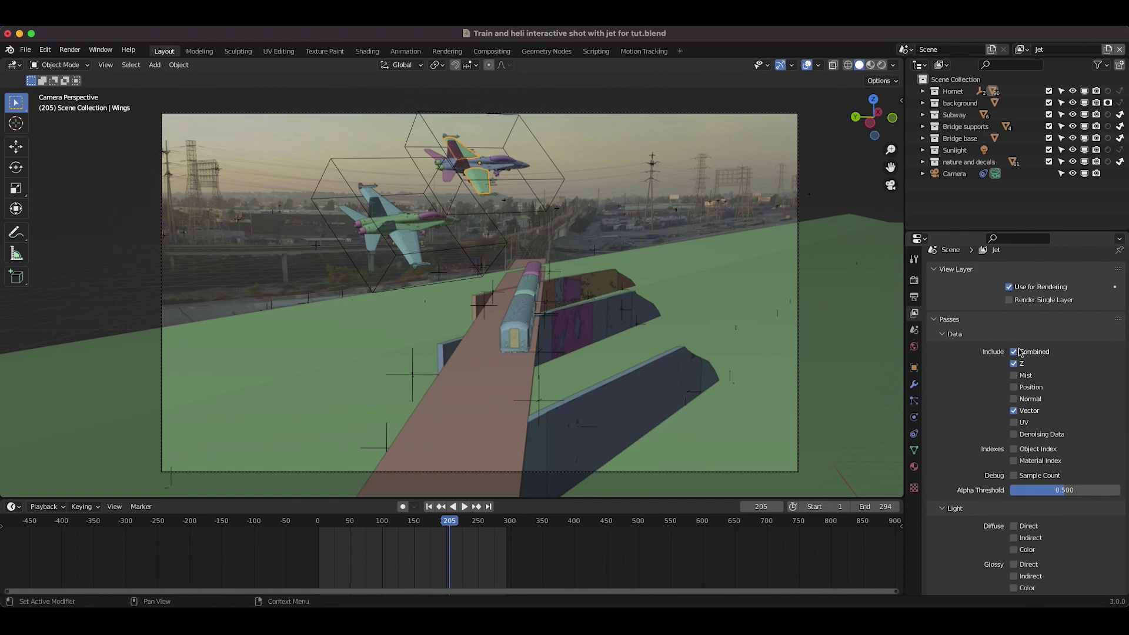
{"action": "scroll", "coordinate": [1014, 415], "scroll_direction": "up", "scroll_amount": 1}
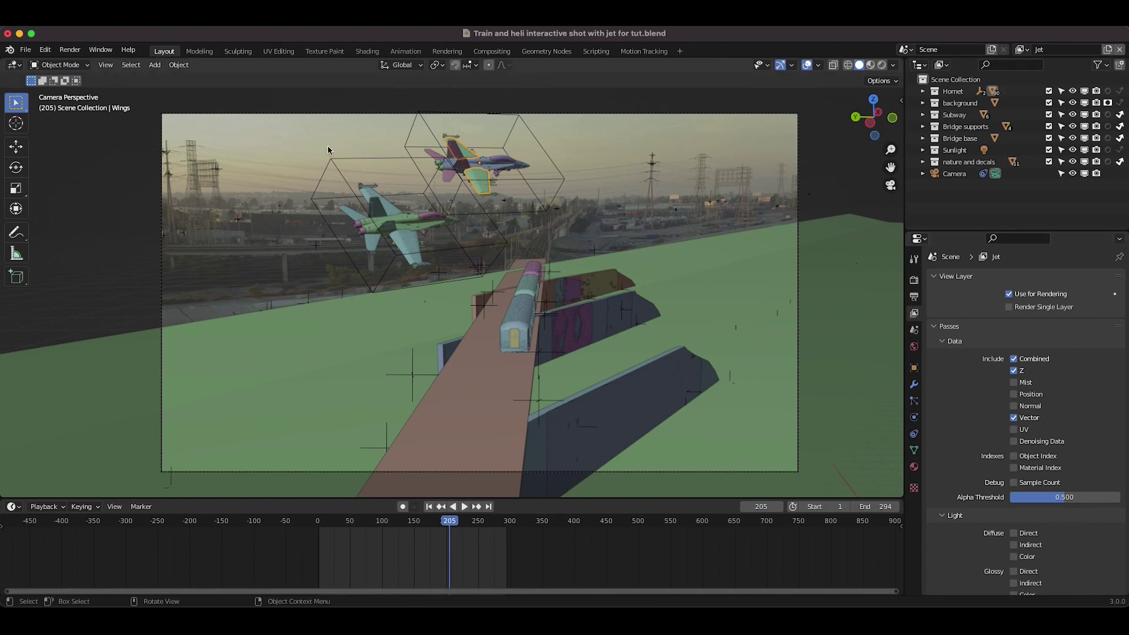
- Render frame 205 from the Render menu, then close the render result
{"action": "left_click", "coordinate": [70, 49]}
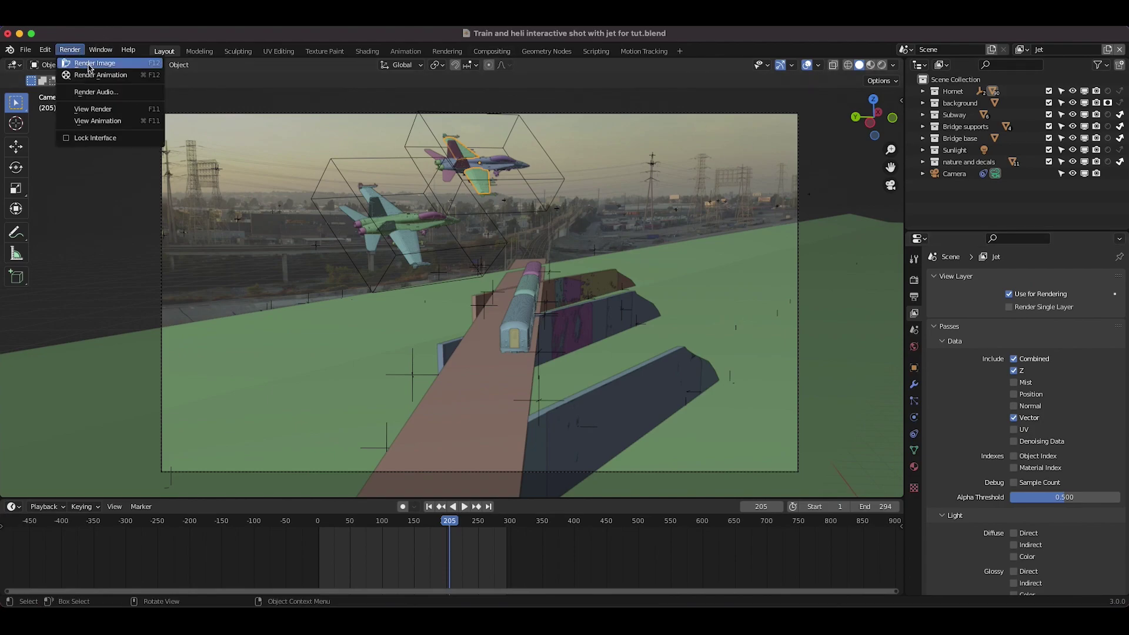
{"action": "left_click", "coordinate": [90, 66]}
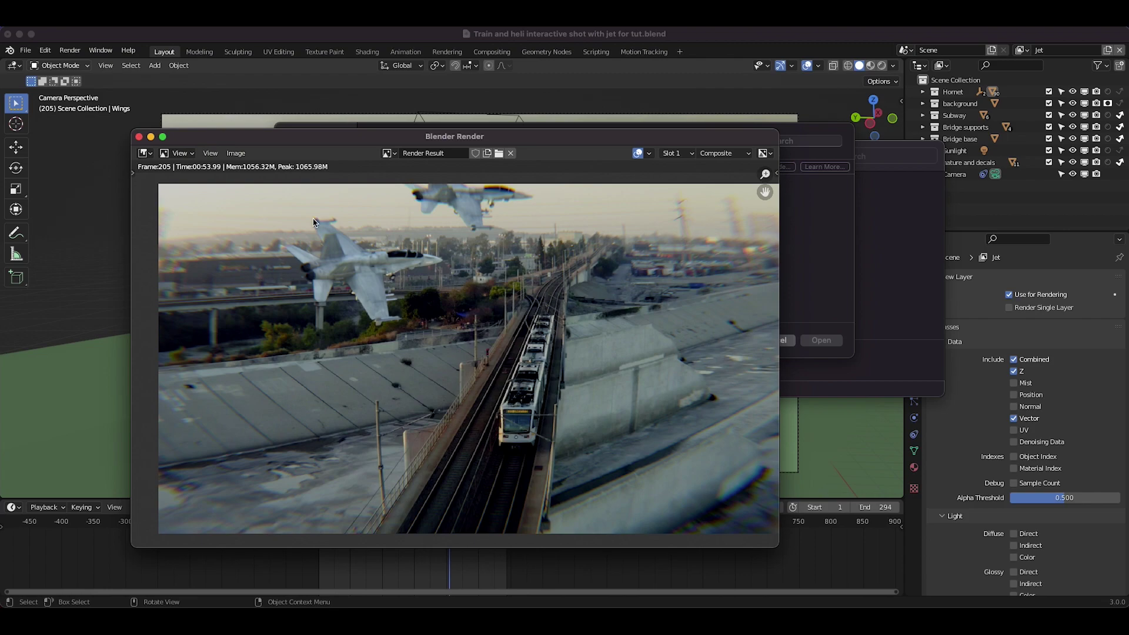
{"action": "left_click", "coordinate": [139, 137]}
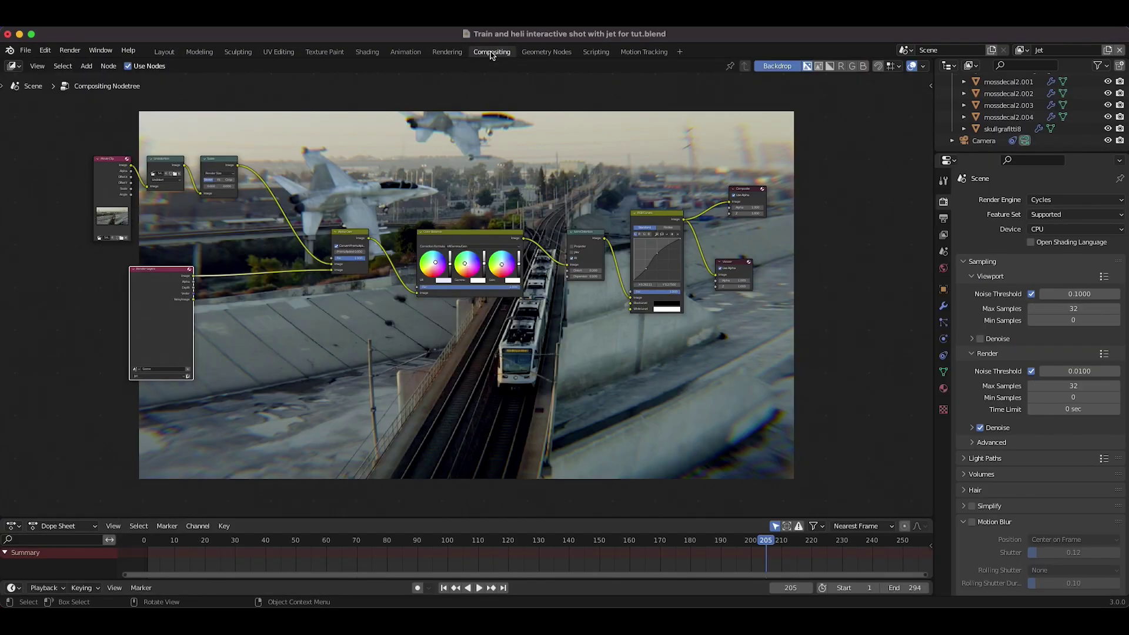
- In Compositing, shift the Movie Clip, Undistortion and Scale nodes to the right
{"action": "left_click", "coordinate": [492, 51]}
{"action": "key", "text": "Home"}
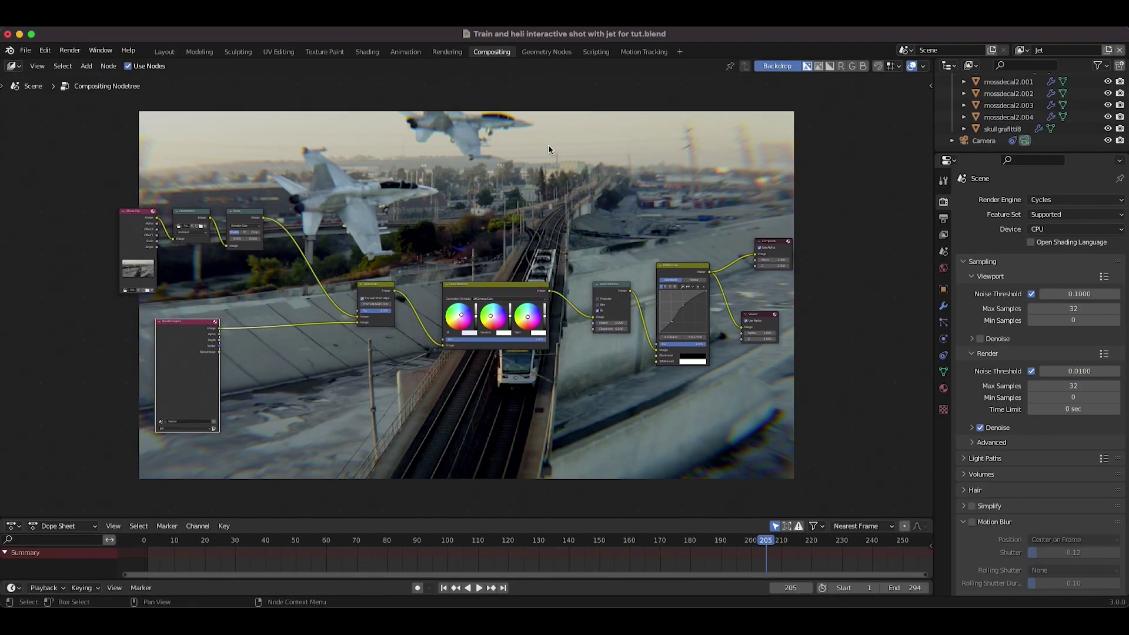
{"action": "left_click_drag", "start_coordinate": [277, 180], "coordinate": [106, 223]}
{"action": "key", "text": "g"}
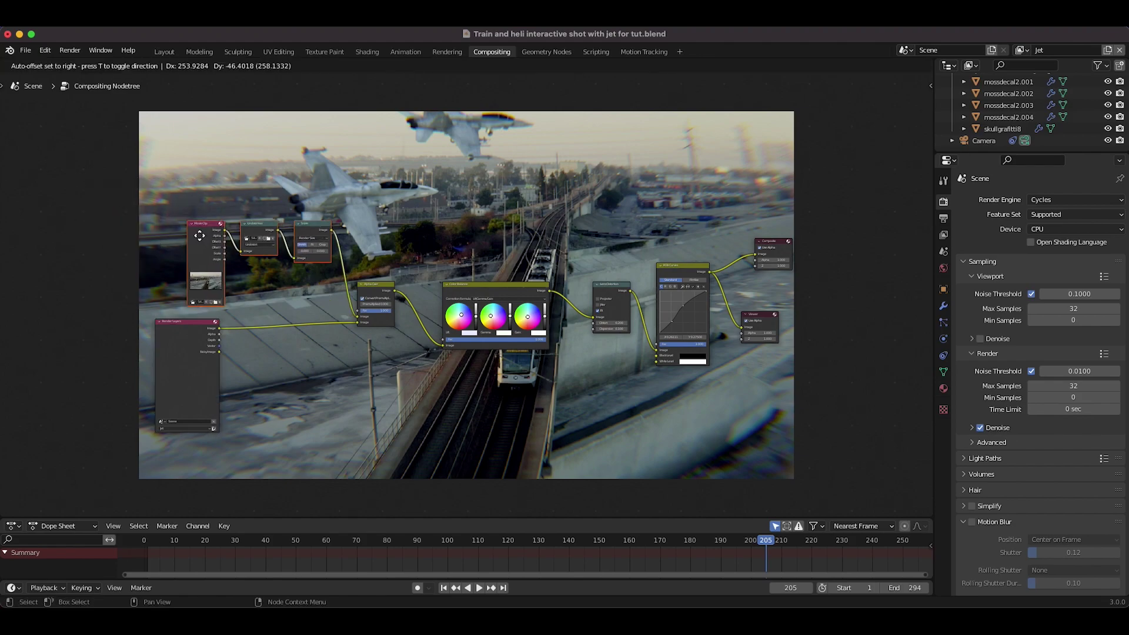
{"action": "left_click", "coordinate": [200, 233]}
{"action": "left_click_drag", "start_coordinate": [184, 325], "coordinate": [298, 327]}
{"action": "scroll", "coordinate": [298, 328], "scroll_direction": "up", "scroll_amount": 2}
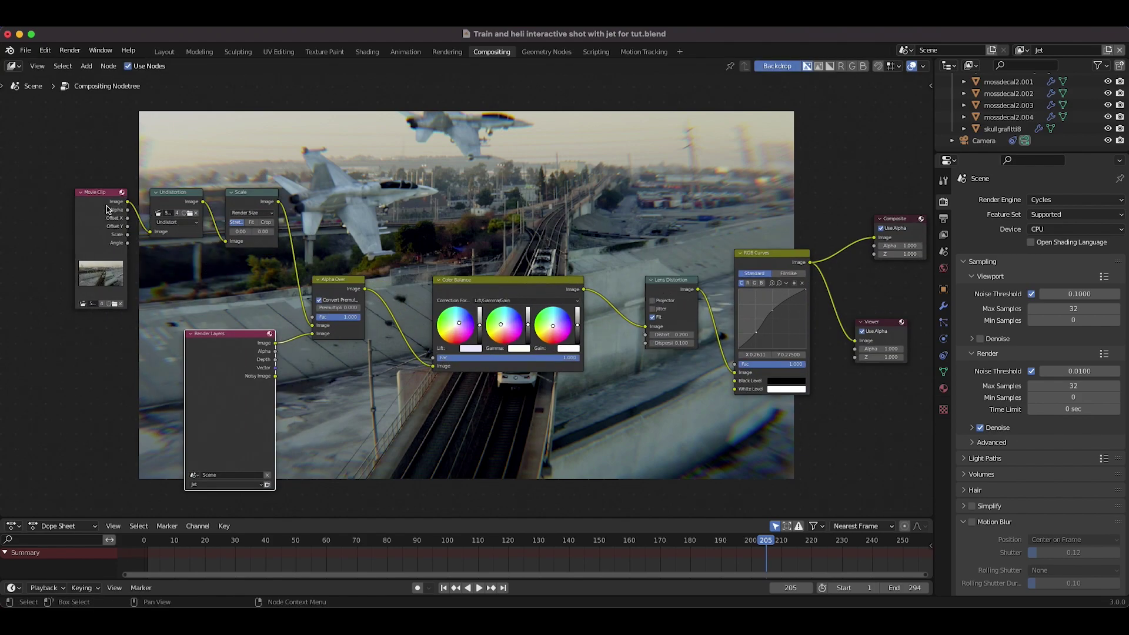
{"action": "middle_click_drag", "start_coordinate": [350, 282], "coordinate": [403, 255]}
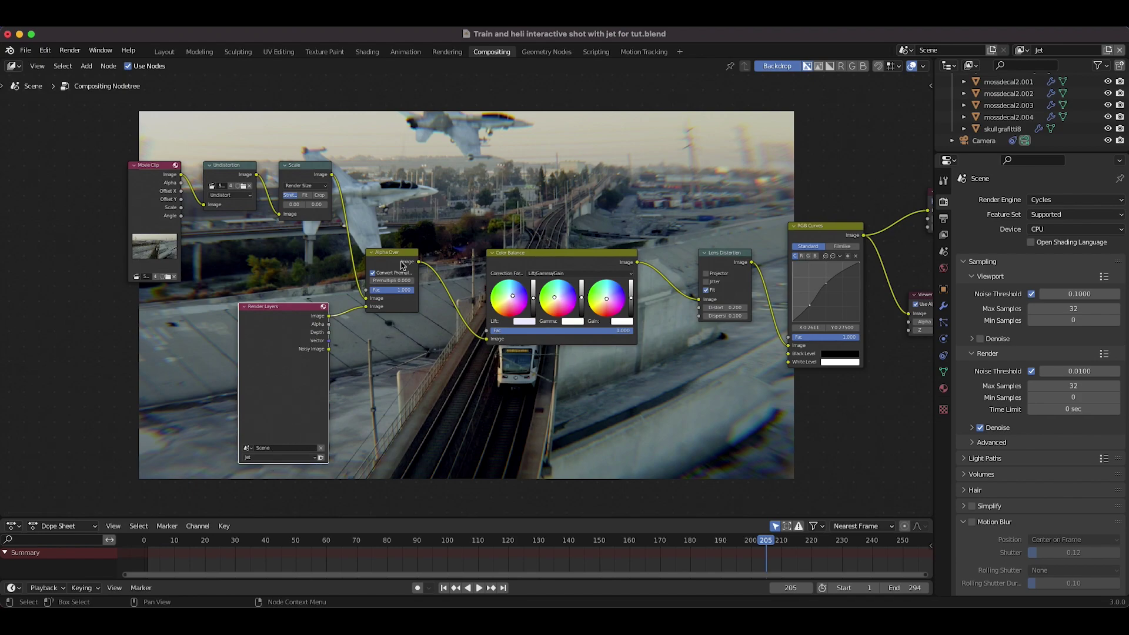
{"action": "scroll", "coordinate": [537, 274], "scroll_direction": "right", "scroll_amount": 8}
{"action": "scroll", "coordinate": [539, 275], "scroll_direction": "down", "scroll_amount": 2}
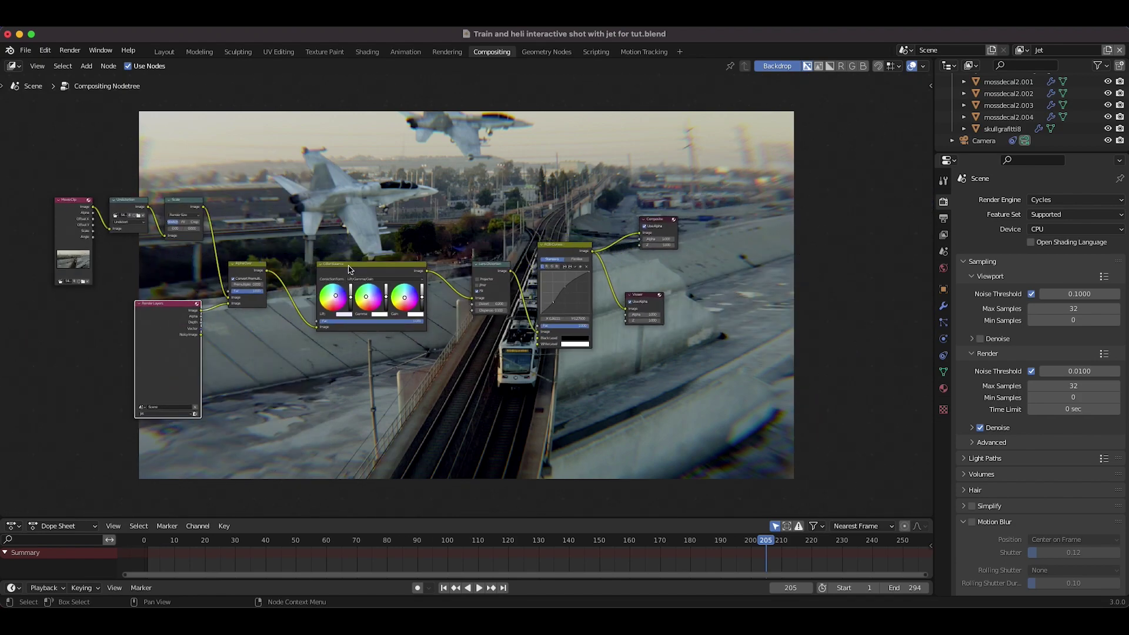
- Box-select Composite and Viewer, then drag the Render Layers node out to the left
{"action": "left_click_drag", "start_coordinate": [285, 223], "coordinate": [620, 390]}
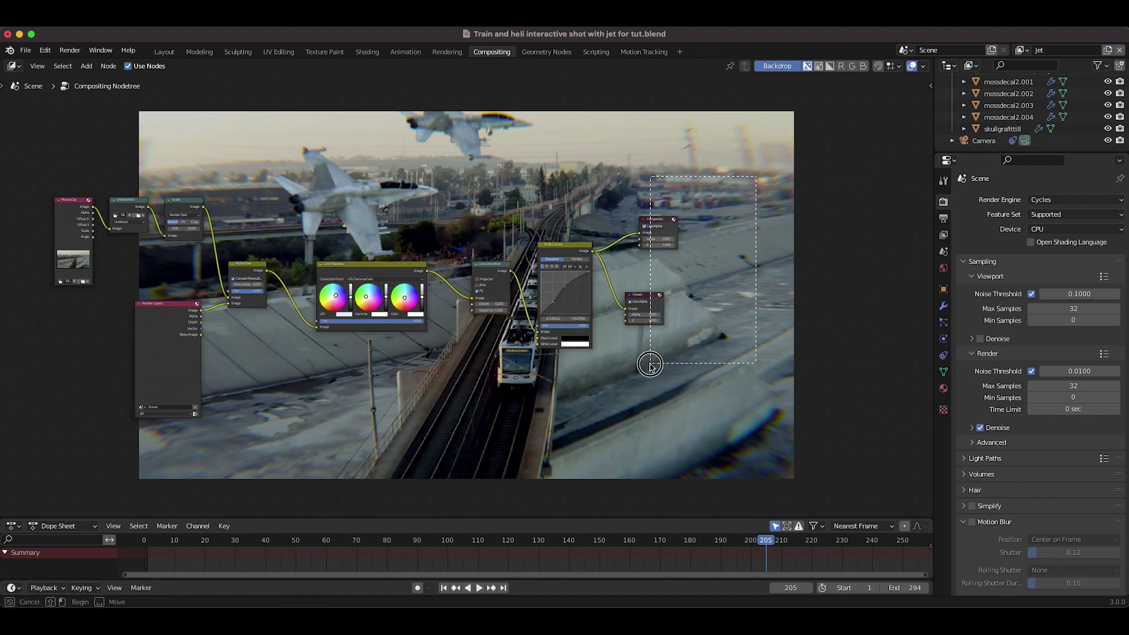
{"action": "middle_click_drag", "start_coordinate": [646, 313], "coordinate": [817, 301]}
{"action": "middle_click_drag", "start_coordinate": [458, 112], "coordinate": [501, 168]}
{"action": "middle_click_drag", "start_coordinate": [502, 277], "coordinate": [548, 211]}
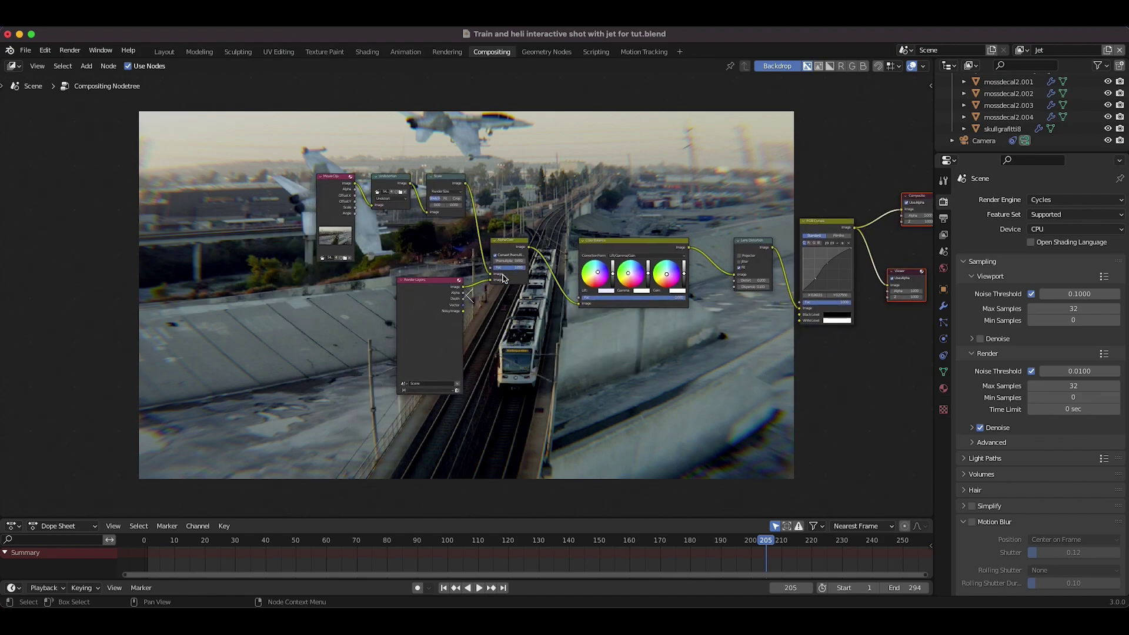
{"action": "left_click", "coordinate": [430, 304]}
{"action": "left_click_drag", "start_coordinate": [416, 316], "coordinate": [229, 343]}
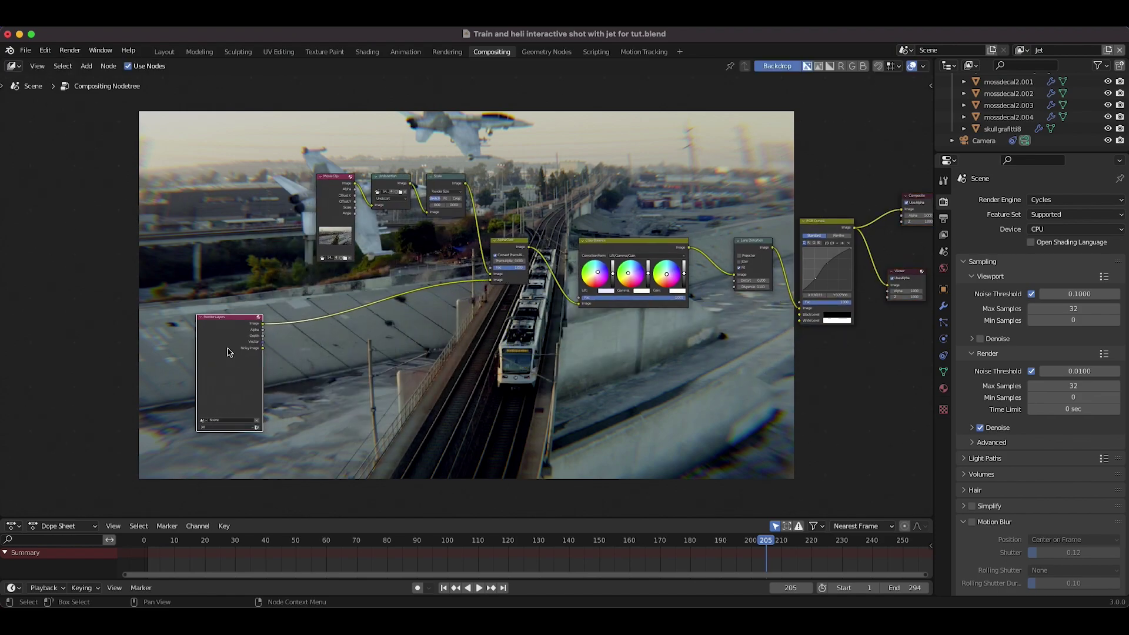
{"action": "scroll", "coordinate": [230, 343], "scroll_direction": "up", "scroll_amount": 4}
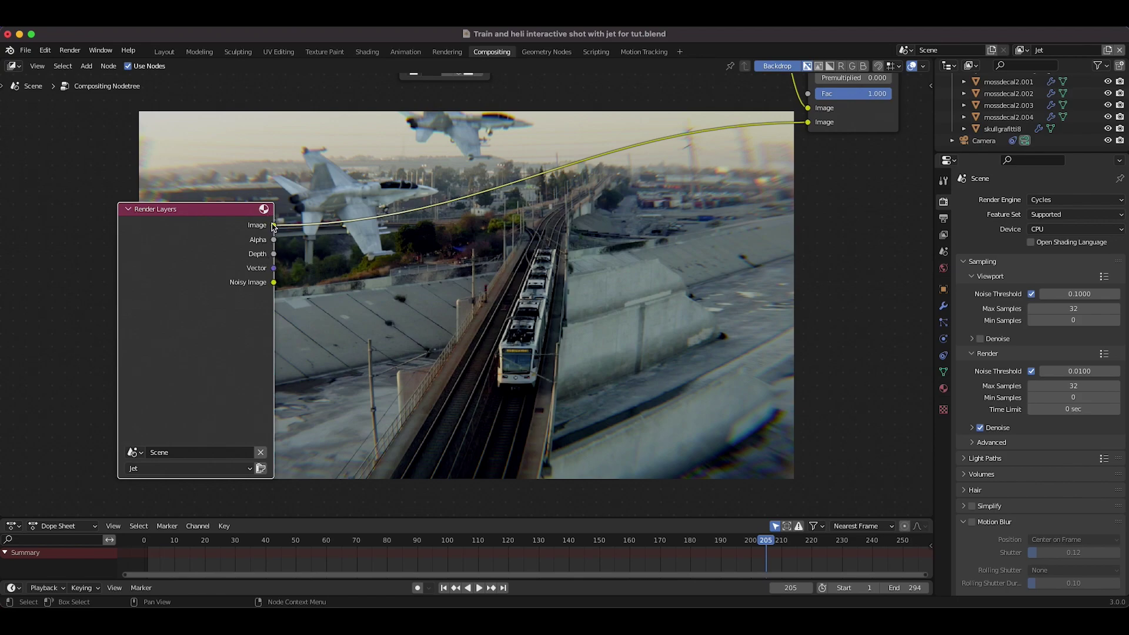
{"action": "scroll", "coordinate": [365, 282], "scroll_direction": "down", "scroll_amount": 2}
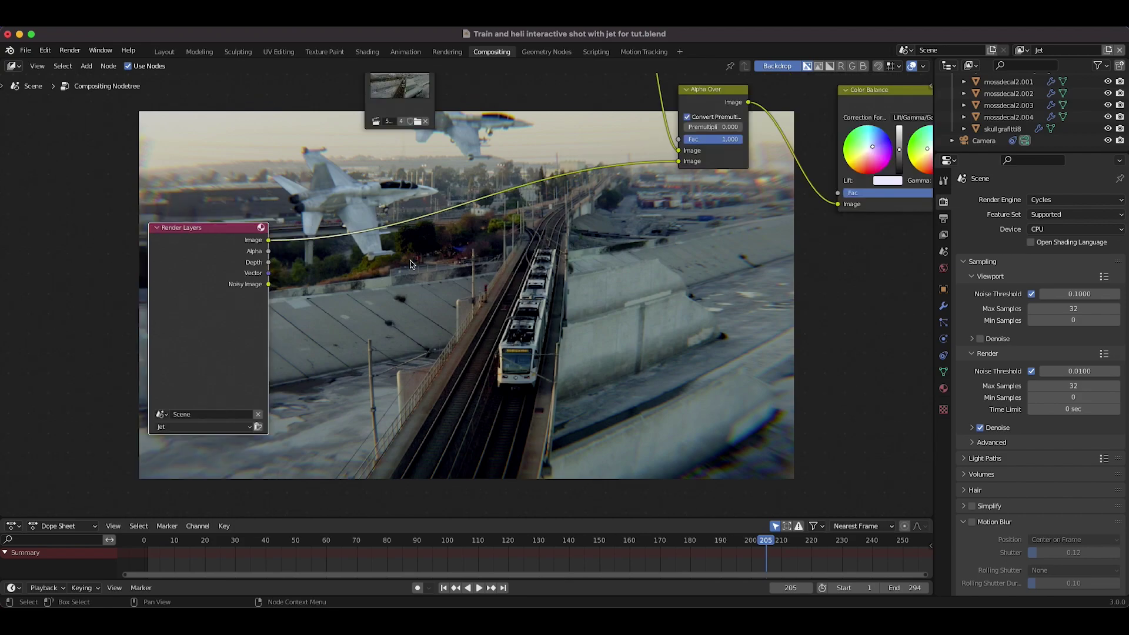
{"action": "middle_click_drag", "start_coordinate": [585, 192], "coordinate": [496, 218]}
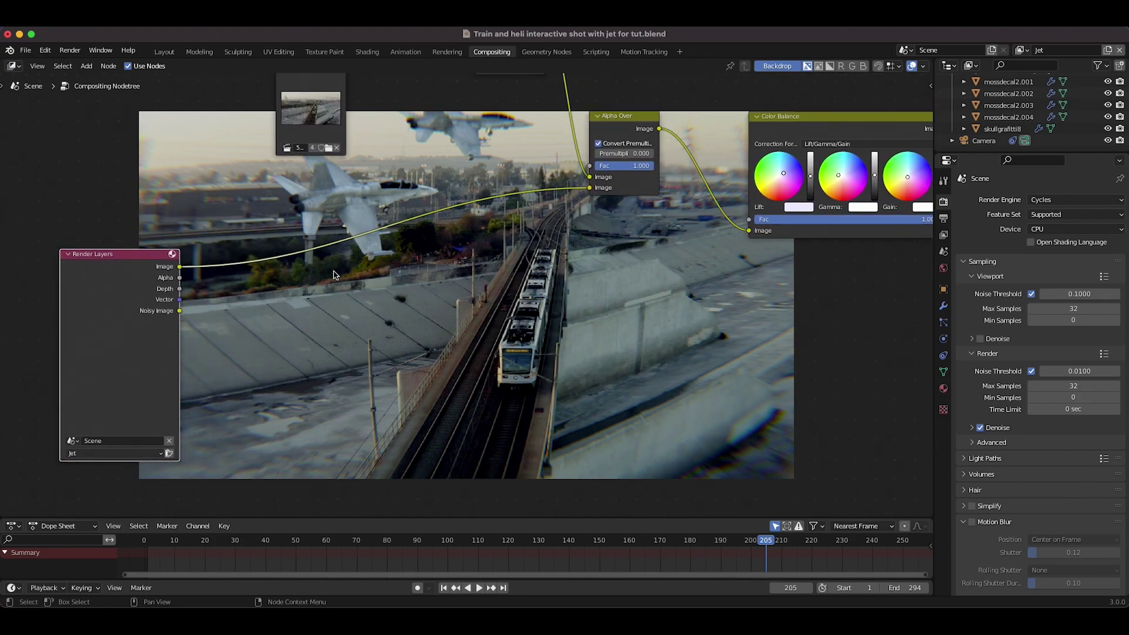
- Search 'vec' and insert a Vector Blur node into the Render Layers link
{"action": "key", "text": "shift+a"}
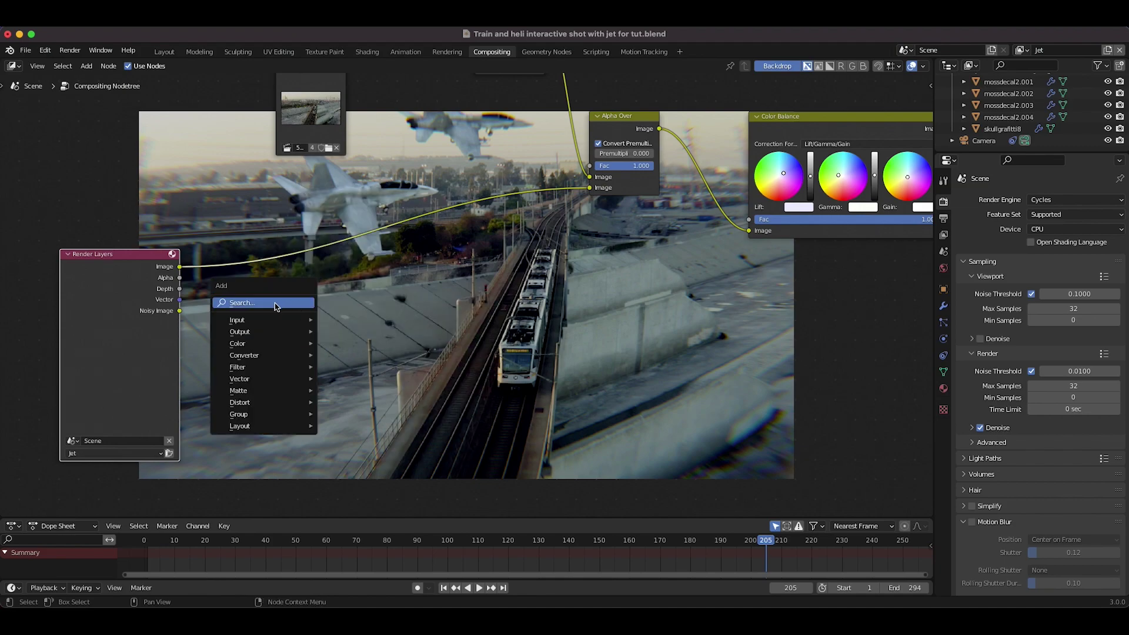
{"action": "left_click", "coordinate": [272, 303]}
{"action": "type", "text": "vec"}
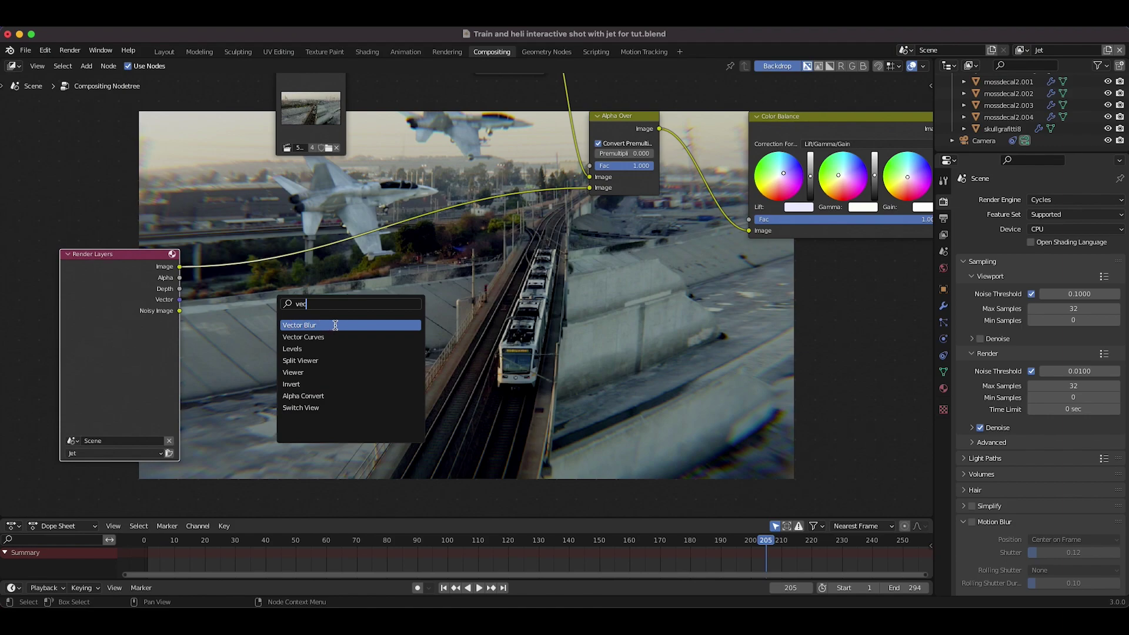
{"action": "left_click", "coordinate": [312, 325]}
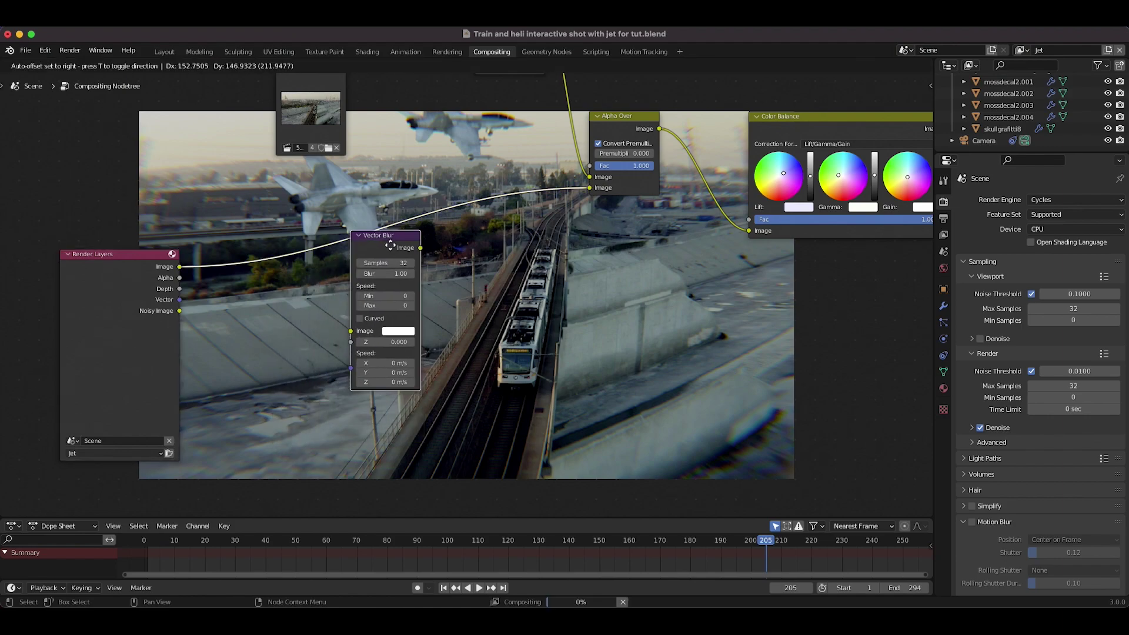
{"action": "left_click", "coordinate": [346, 213]}
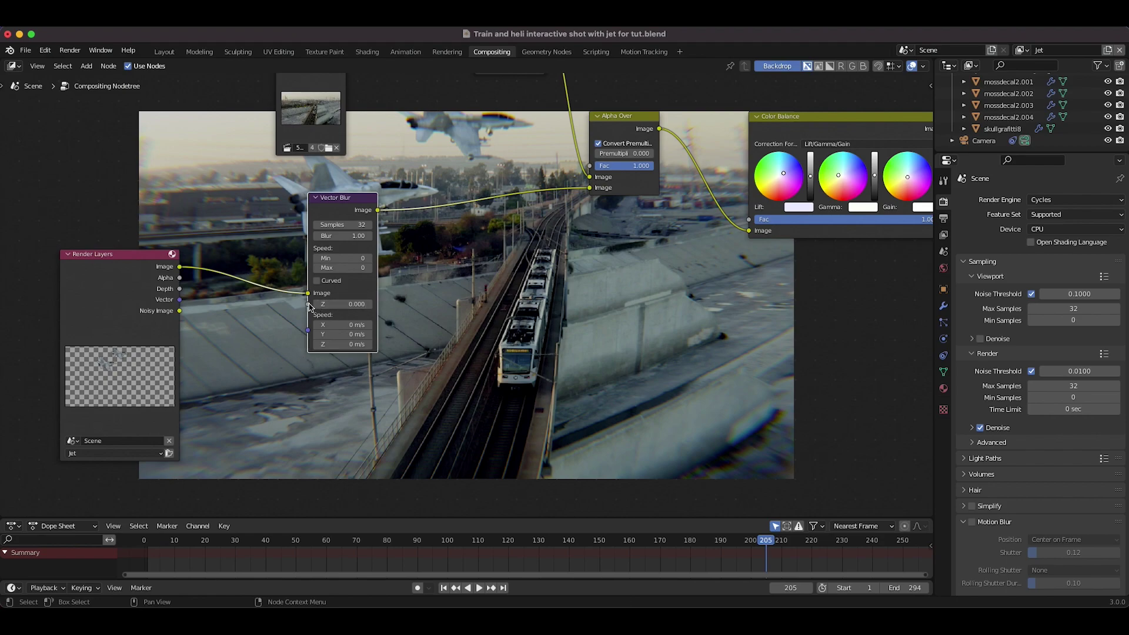
{"action": "middle_click_drag", "start_coordinate": [309, 306], "coordinate": [338, 350]}
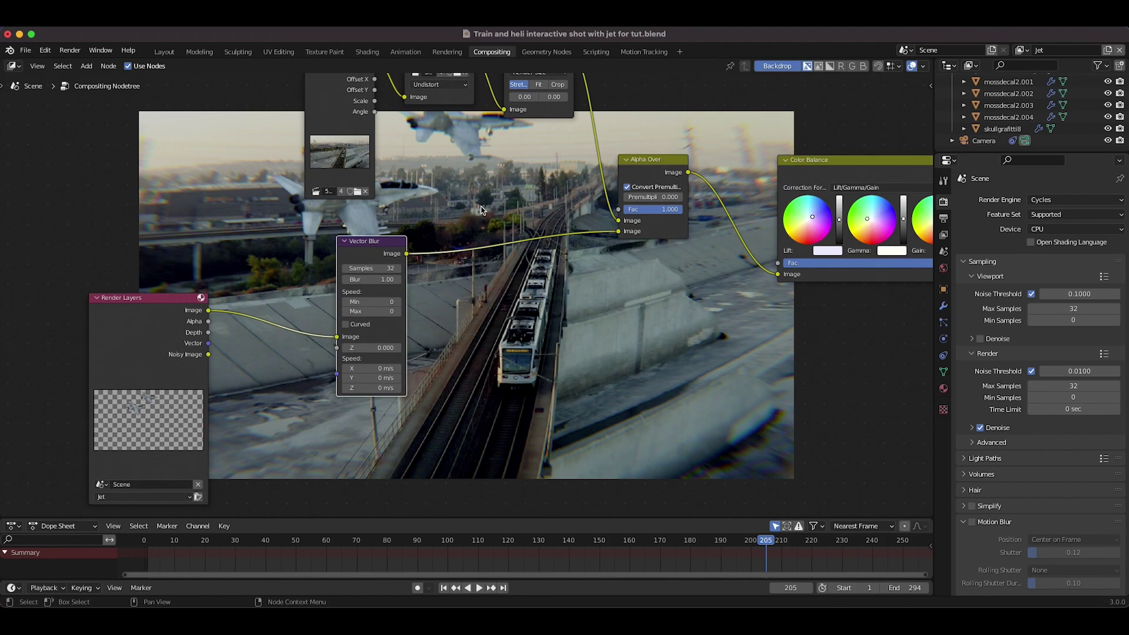
{"action": "middle_click_drag", "start_coordinate": [481, 208], "coordinate": [483, 208]}
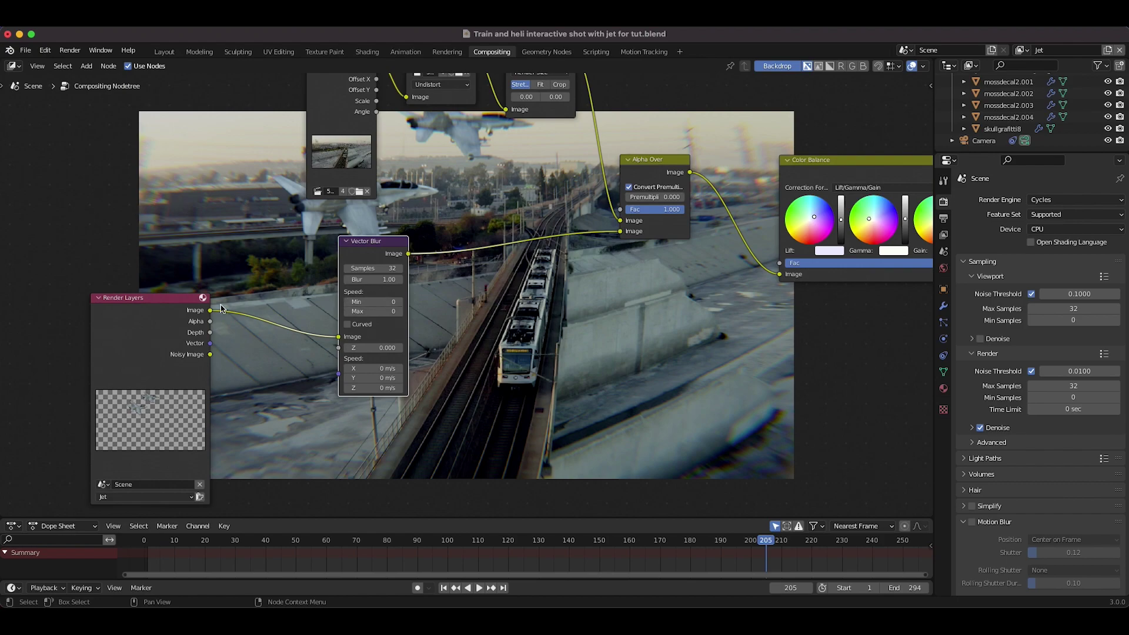
- Wire Depth to Vector Blur's Z input and Vector to its Speed input
{"action": "left_click_drag", "start_coordinate": [210, 334], "coordinate": [339, 348]}
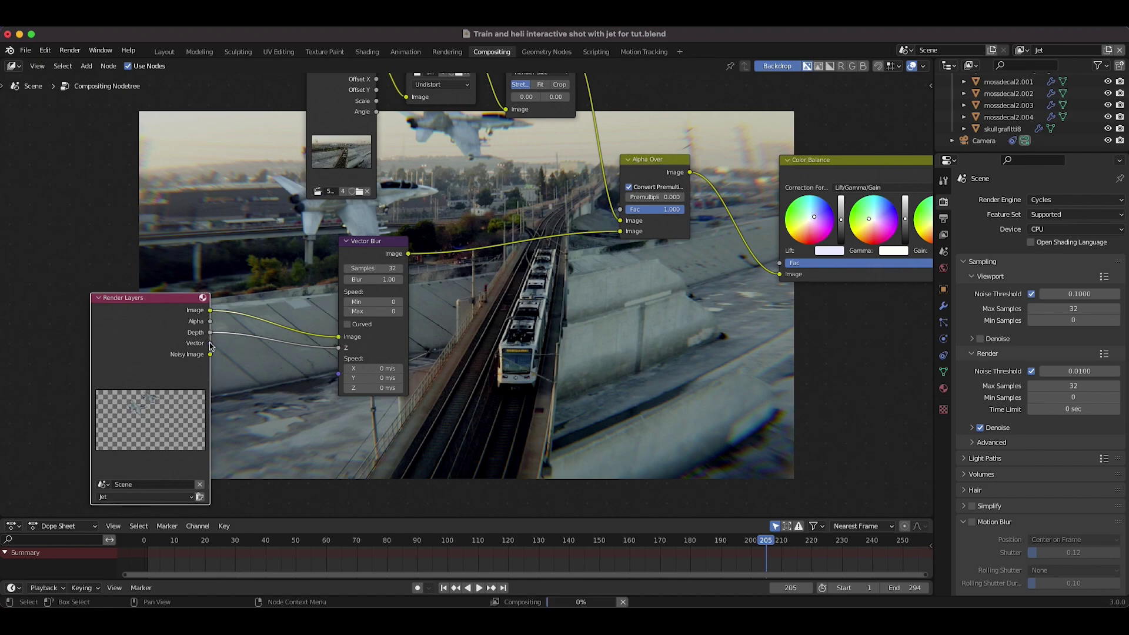
{"action": "left_click_drag", "start_coordinate": [209, 345], "coordinate": [339, 377]}
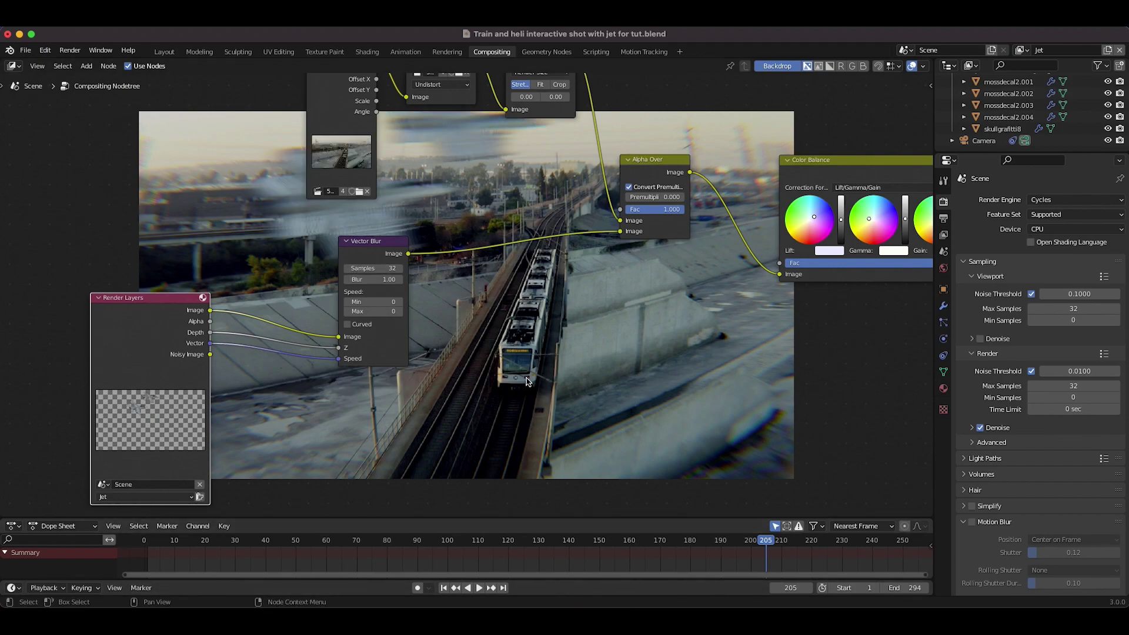
{"action": "scroll", "coordinate": [528, 381], "scroll_direction": "left", "scroll_amount": 10}
{"action": "scroll", "coordinate": [528, 382], "scroll_direction": "up", "scroll_amount": 2}
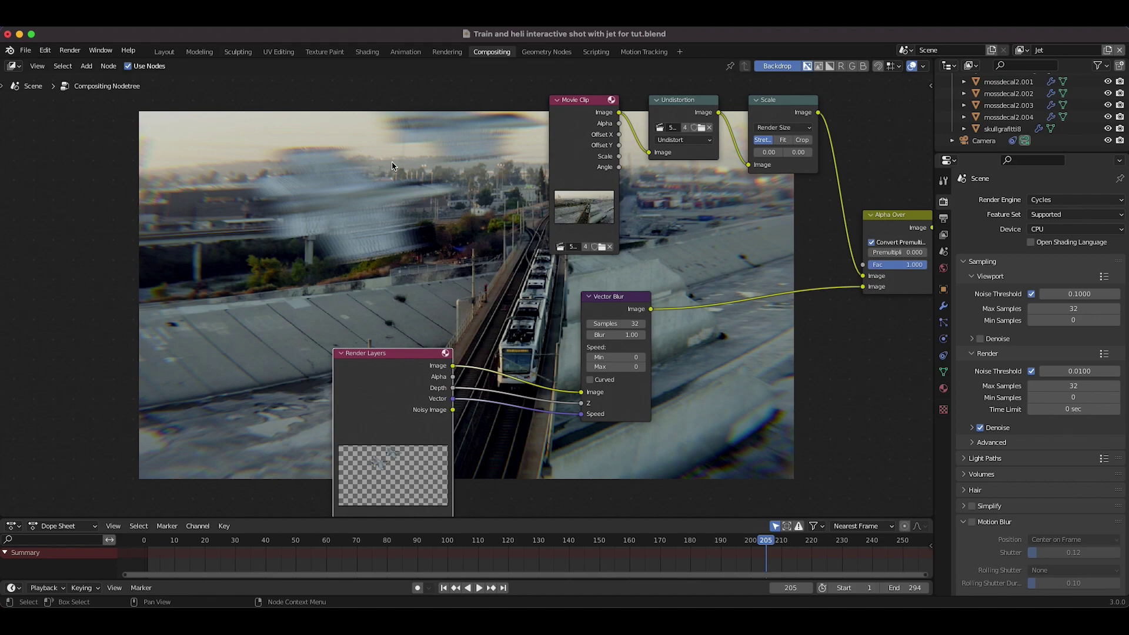
{"action": "scroll", "coordinate": [435, 154], "scroll_direction": "left", "scroll_amount": 1}
{"action": "scroll", "coordinate": [435, 155], "scroll_direction": "up", "scroll_amount": 1}
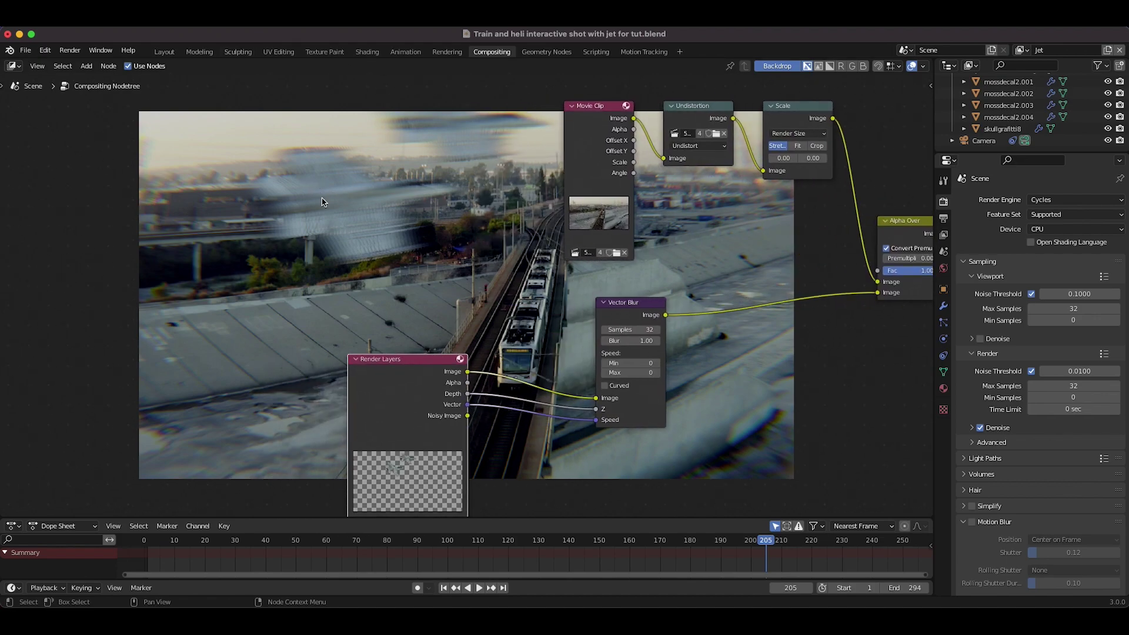
- Scale up the compositor backdrop preview with Alt+V
{"action": "scroll", "coordinate": [366, 220], "scroll_direction": "right", "scroll_amount": 6}
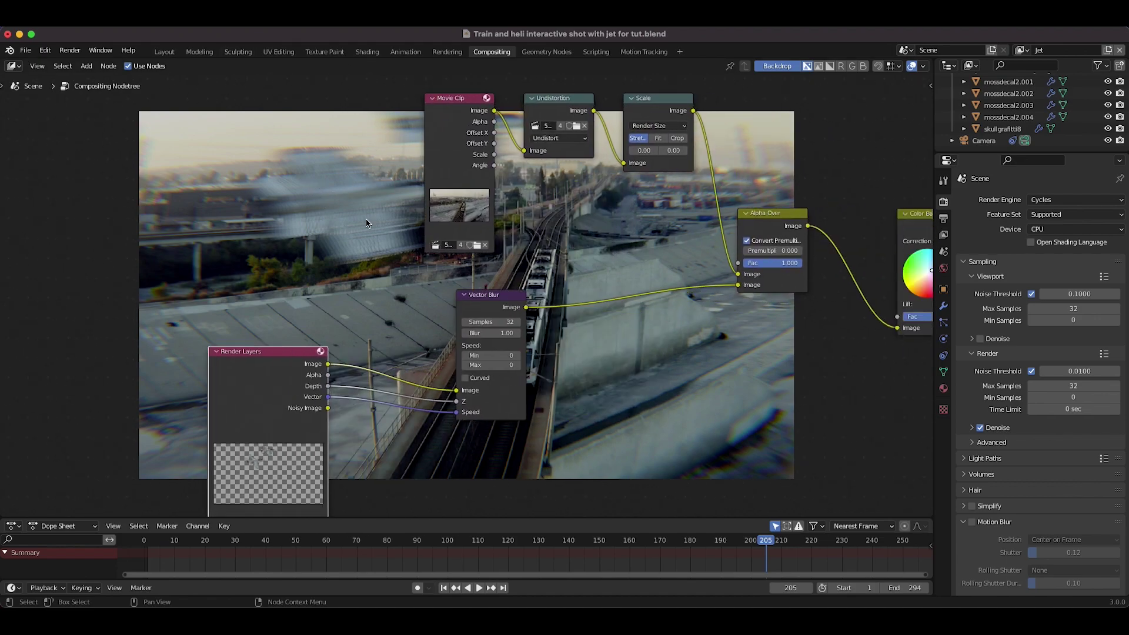
{"action": "scroll", "coordinate": [366, 220], "scroll_direction": "down", "scroll_amount": 2}
{"action": "scroll", "coordinate": [376, 209], "scroll_direction": "up", "scroll_amount": 2}
{"action": "scroll", "coordinate": [376, 208], "scroll_direction": "left", "scroll_amount": 1}
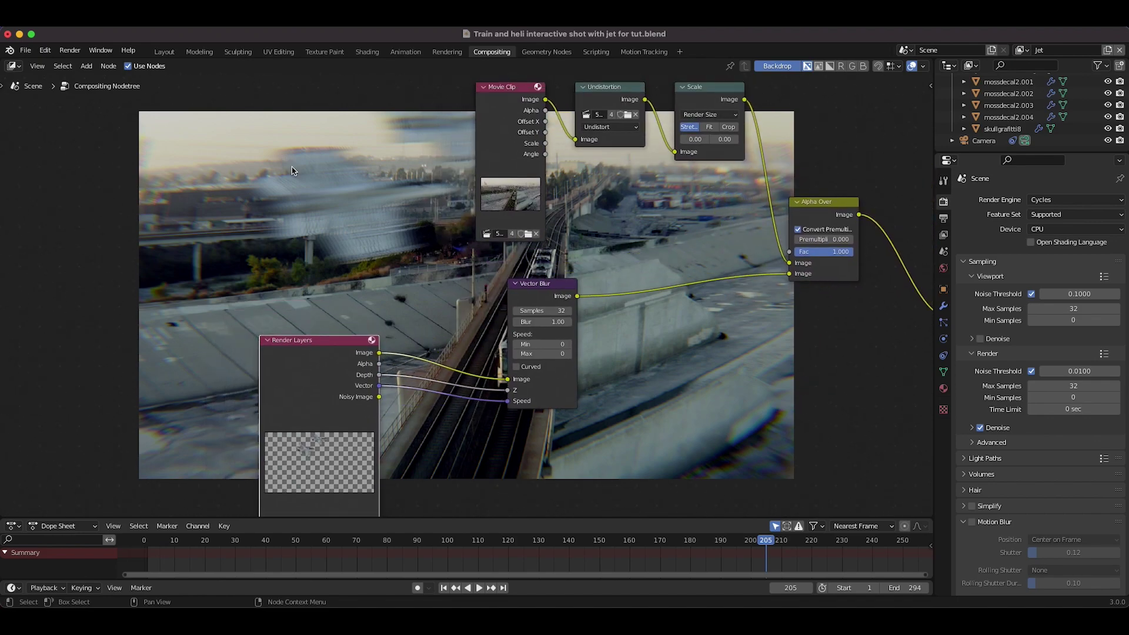
{"action": "key", "text": "alt"}
{"action": "key", "text": "alt+v"}
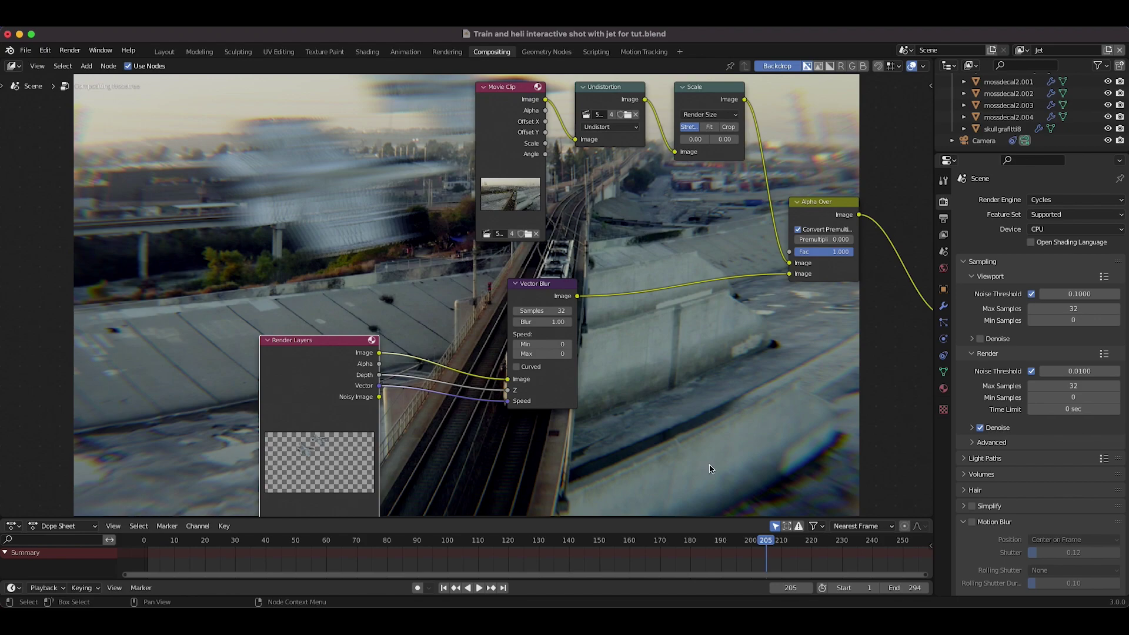
- Pan the node tree over the enlarged backdrop and begin editing Vector Blur's Samples value
{"action": "scroll", "coordinate": [968, 524], "scroll_direction": "down", "scroll_amount": 2}
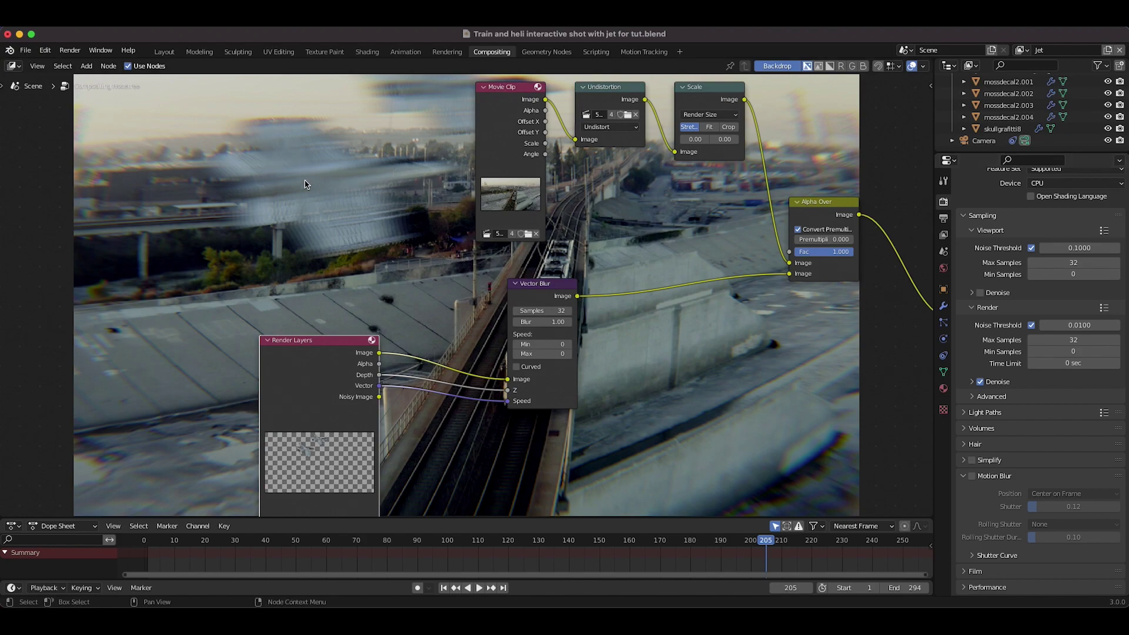
{"action": "middle_click_drag", "start_coordinate": [316, 214], "coordinate": [338, 141]}
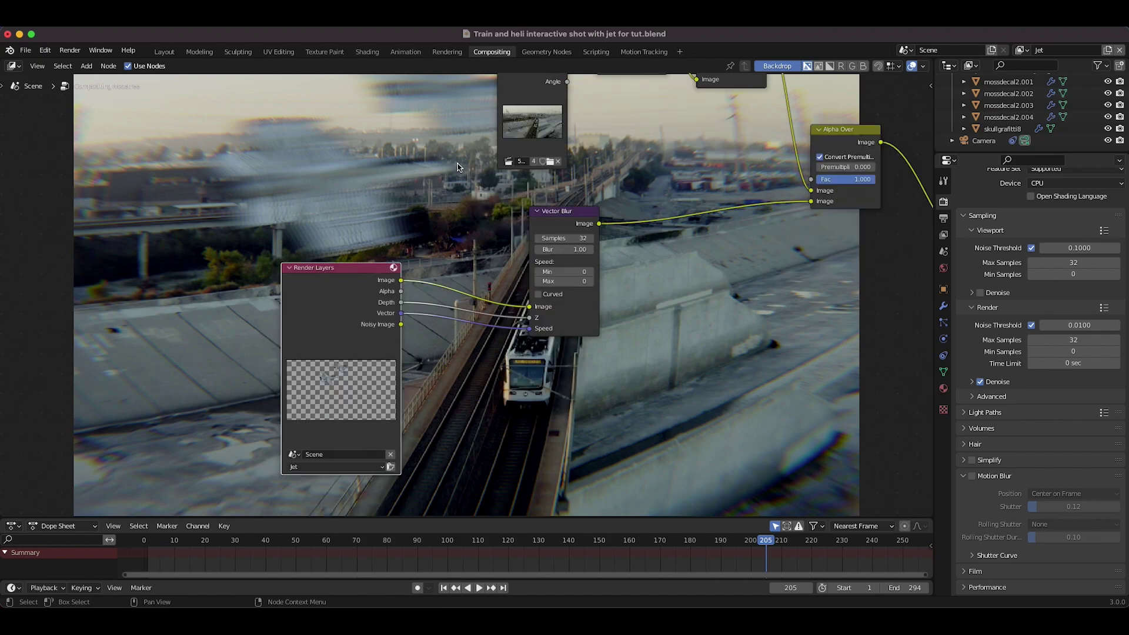
{"action": "middle_click_drag", "start_coordinate": [573, 210], "coordinate": [537, 224]}
{"action": "middle_click_drag", "start_coordinate": [662, 215], "coordinate": [541, 241]}
{"action": "scroll", "coordinate": [540, 236], "scroll_direction": "right", "scroll_amount": 5}
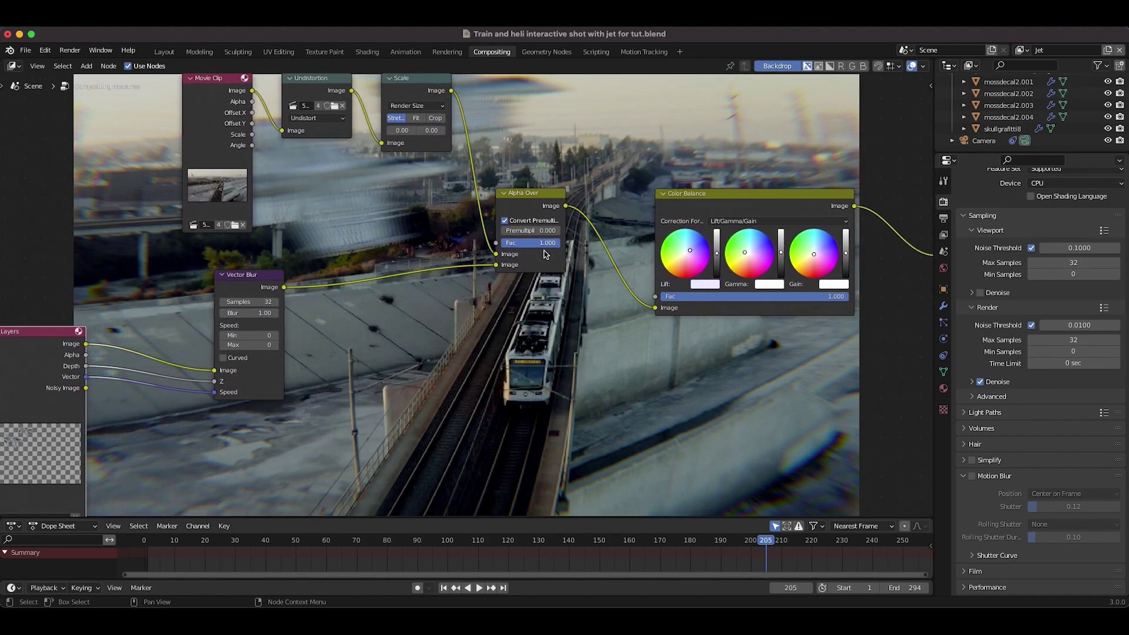
{"action": "scroll", "coordinate": [541, 238], "scroll_direction": "left", "scroll_amount": 12}
{"action": "scroll", "coordinate": [541, 238], "scroll_direction": "up", "scroll_amount": 3}
{"action": "scroll", "coordinate": [544, 251], "scroll_direction": "down", "scroll_amount": 1}
{"action": "scroll", "coordinate": [544, 253], "scroll_direction": "left", "scroll_amount": 2}
{"action": "scroll", "coordinate": [627, 299], "scroll_direction": "down", "scroll_amount": 2}
{"action": "scroll", "coordinate": [627, 299], "scroll_direction": "left", "scroll_amount": 1}
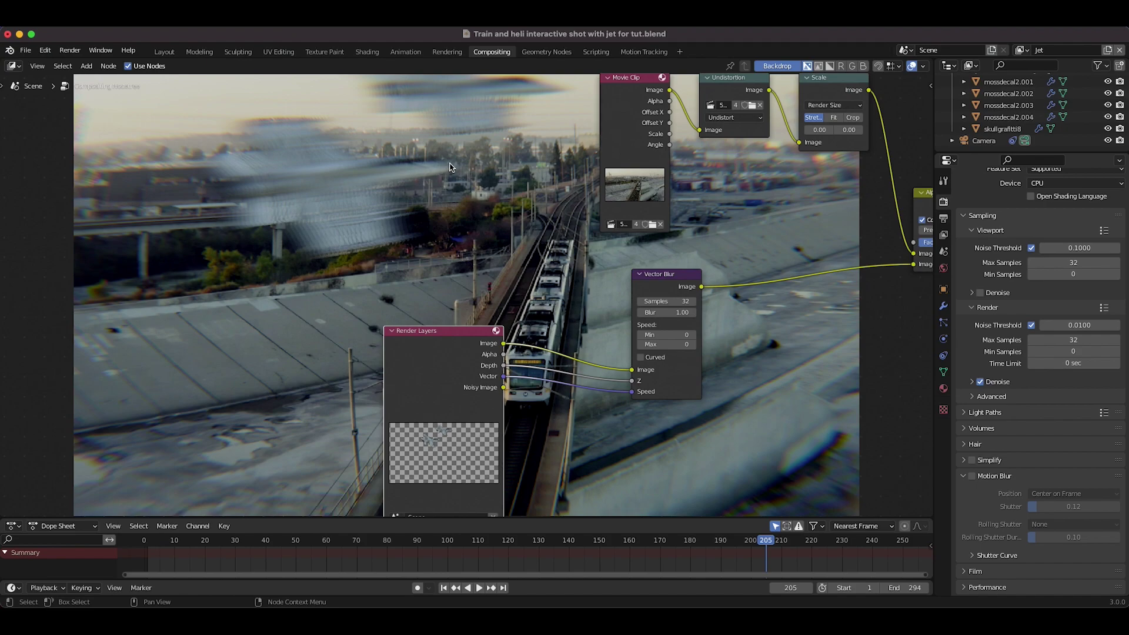
{"action": "left_click", "coordinate": [671, 301]}
- Set the Vector Blur Samples to 10, then raise it to 64 for smoother jet streaks
{"action": "key", "text": "Return"}
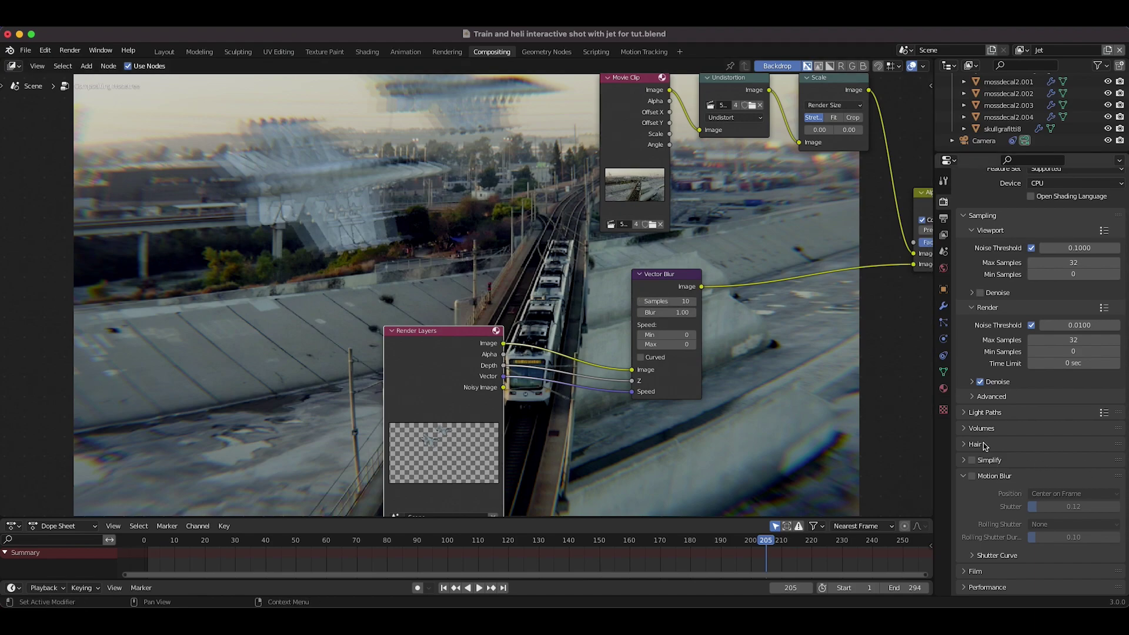
{"action": "left_click", "coordinate": [660, 302]}
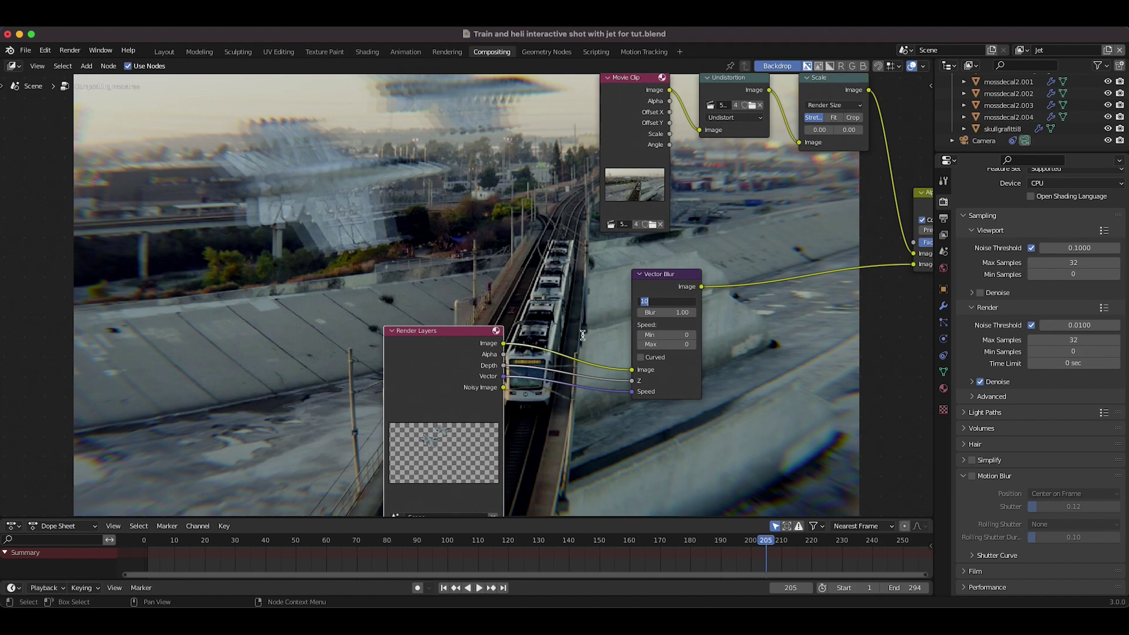
{"action": "key", "text": "Return"}
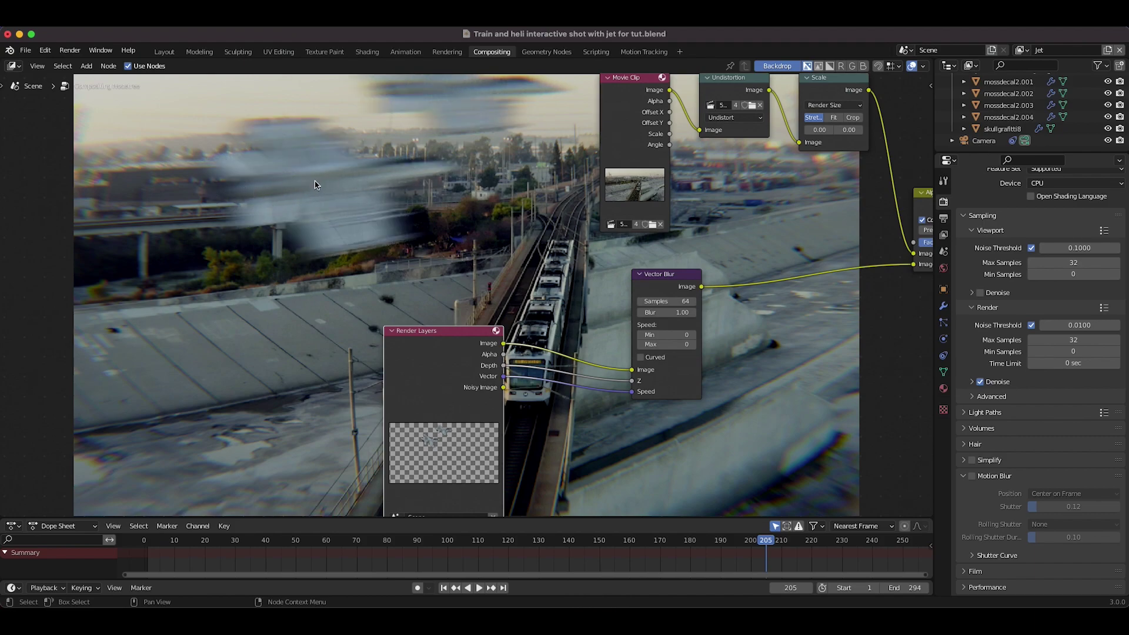
{"action": "scroll", "coordinate": [464, 97], "scroll_direction": "up", "scroll_amount": 5}
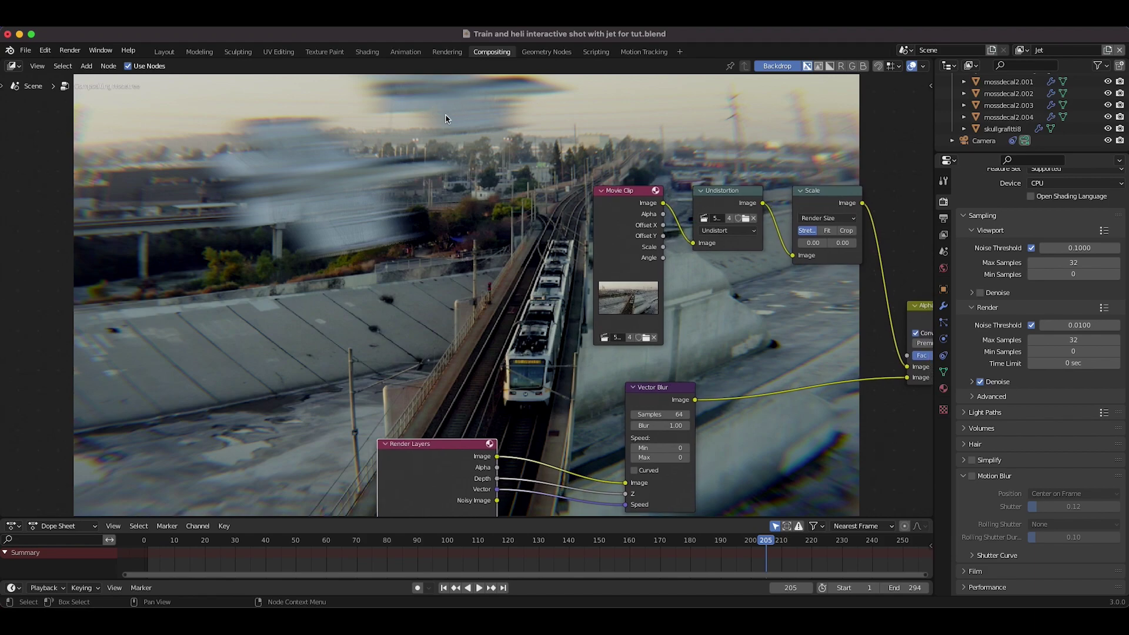
{"action": "scroll", "coordinate": [412, 258], "scroll_direction": "down", "scroll_amount": 7}
{"action": "scroll", "coordinate": [465, 108], "scroll_direction": "up", "scroll_amount": 4}
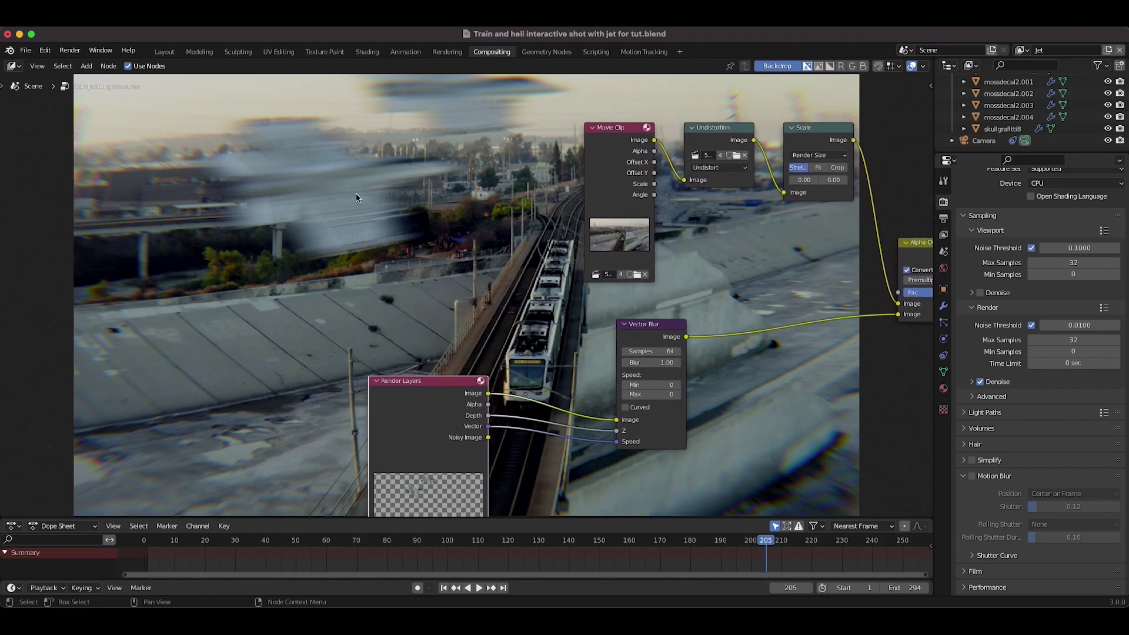
{"action": "scroll", "coordinate": [482, 277], "scroll_direction": "right", "scroll_amount": 2}
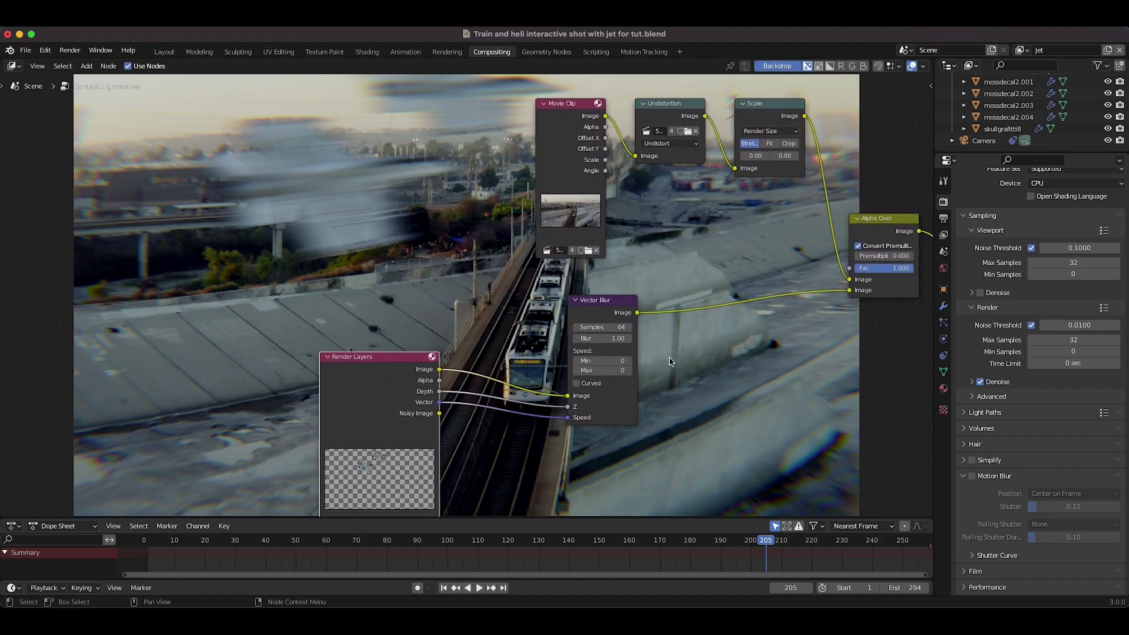
{"action": "left_click", "coordinate": [602, 340]}
{"action": "type", "text": ".12"}
{"action": "key", "text": "Return"}
{"action": "scroll", "coordinate": [388, 208], "scroll_direction": "up", "scroll_amount": 3, "text": "shift"}
{"action": "scroll", "coordinate": [388, 208], "scroll_direction": "left", "scroll_amount": 10, "text": "ctrl"}
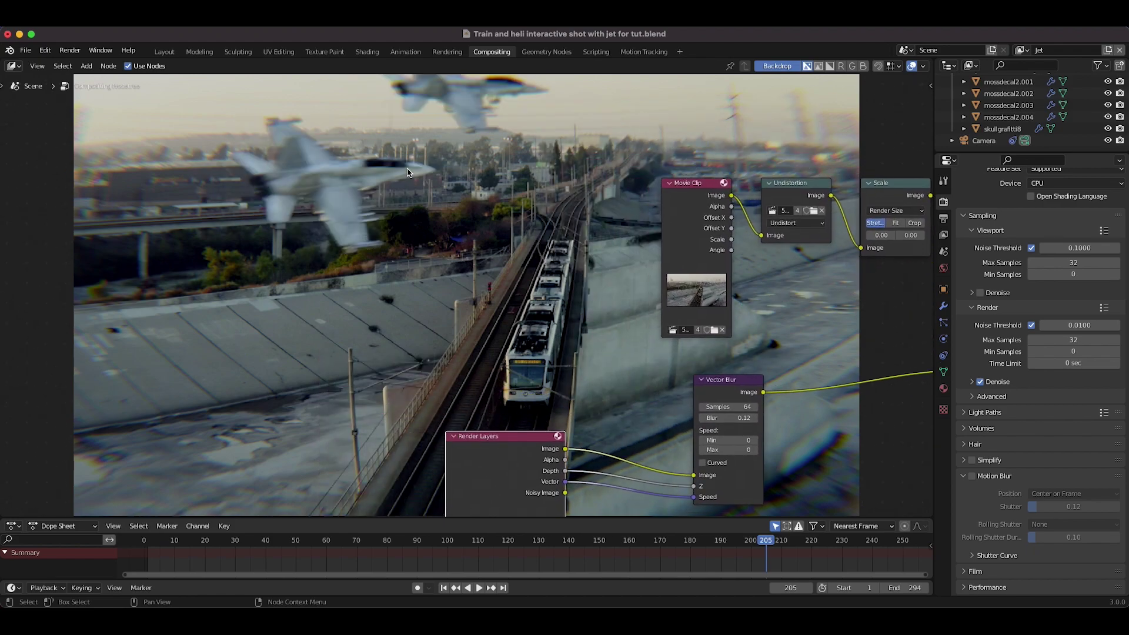
{"action": "scroll", "coordinate": [487, 202], "scroll_direction": "right", "scroll_amount": 8, "text": "ctrl"}
{"action": "scroll", "coordinate": [487, 202], "scroll_direction": "down", "scroll_amount": 6, "text": "shift"}
{"action": "scroll", "coordinate": [486, 201], "scroll_direction": "left", "scroll_amount": 2, "text": "ctrl"}
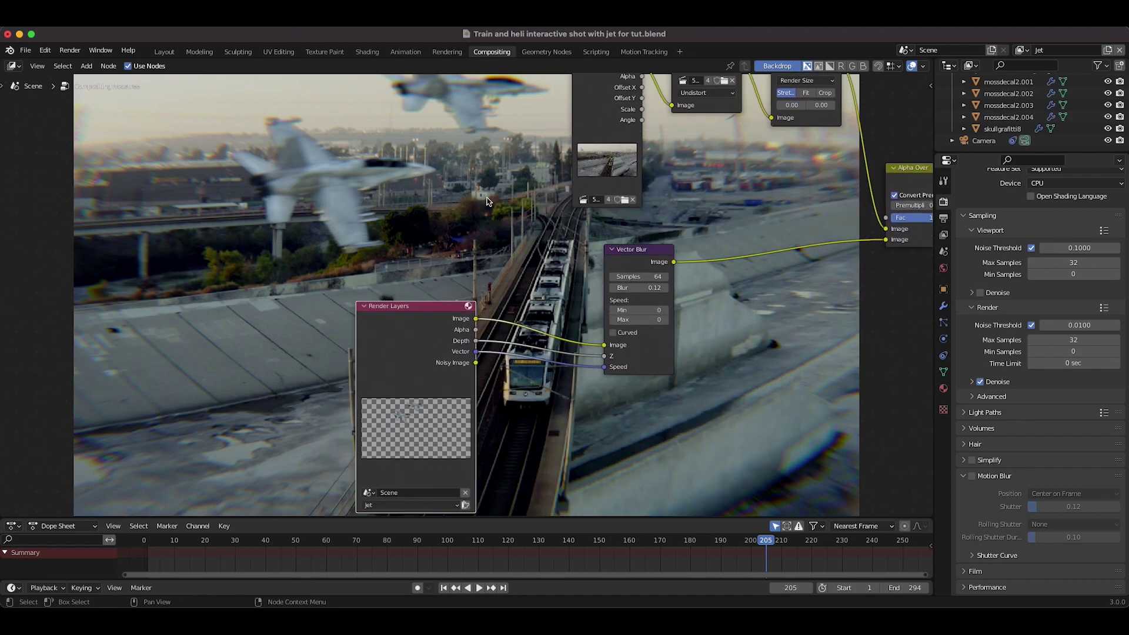
{"action": "left_click", "coordinate": [646, 288]}
{"action": "type", "text": ".15"}
{"action": "key", "text": "Return"}
{"action": "scroll", "coordinate": [479, 198], "scroll_direction": "up", "scroll_amount": 9}
{"action": "scroll", "coordinate": [479, 198], "scroll_direction": "right", "scroll_amount": 4}
{"action": "scroll", "coordinate": [479, 198], "scroll_direction": "down", "scroll_amount": 5}
{"action": "scroll", "coordinate": [480, 198], "scroll_direction": "left", "scroll_amount": 5}
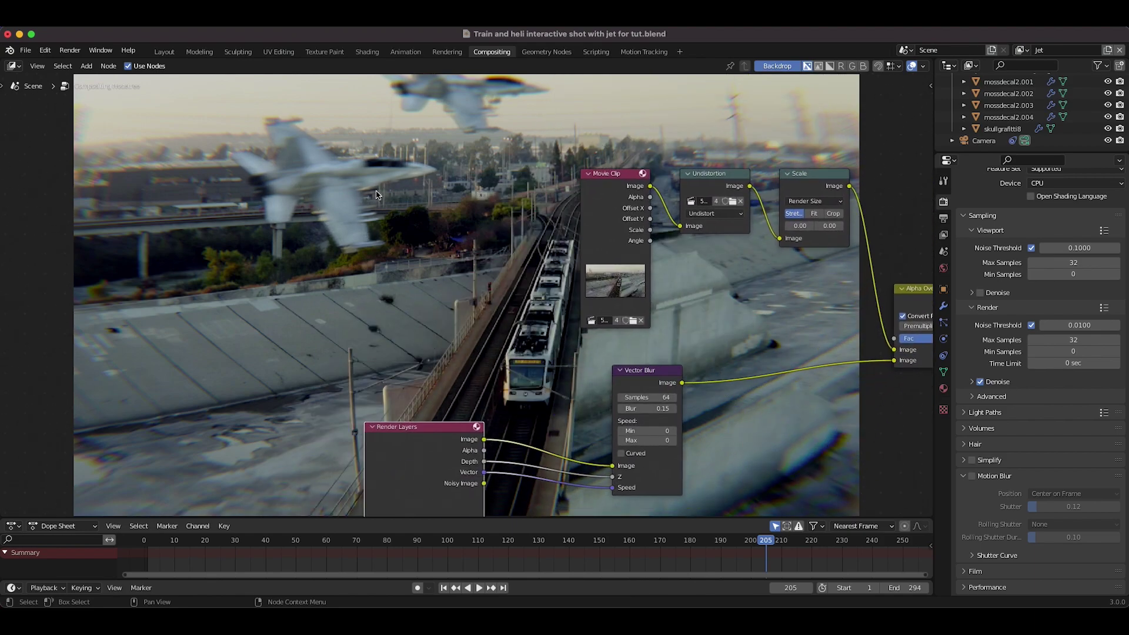
{"action": "scroll", "coordinate": [306, 228], "scroll_direction": "down", "scroll_amount": 4}
{"action": "scroll", "coordinate": [306, 228], "scroll_direction": "right", "scroll_amount": 3}
{"action": "scroll", "coordinate": [382, 211], "scroll_direction": "down", "scroll_amount": 1}
{"action": "scroll", "coordinate": [383, 211], "scroll_direction": "left", "scroll_amount": 1}
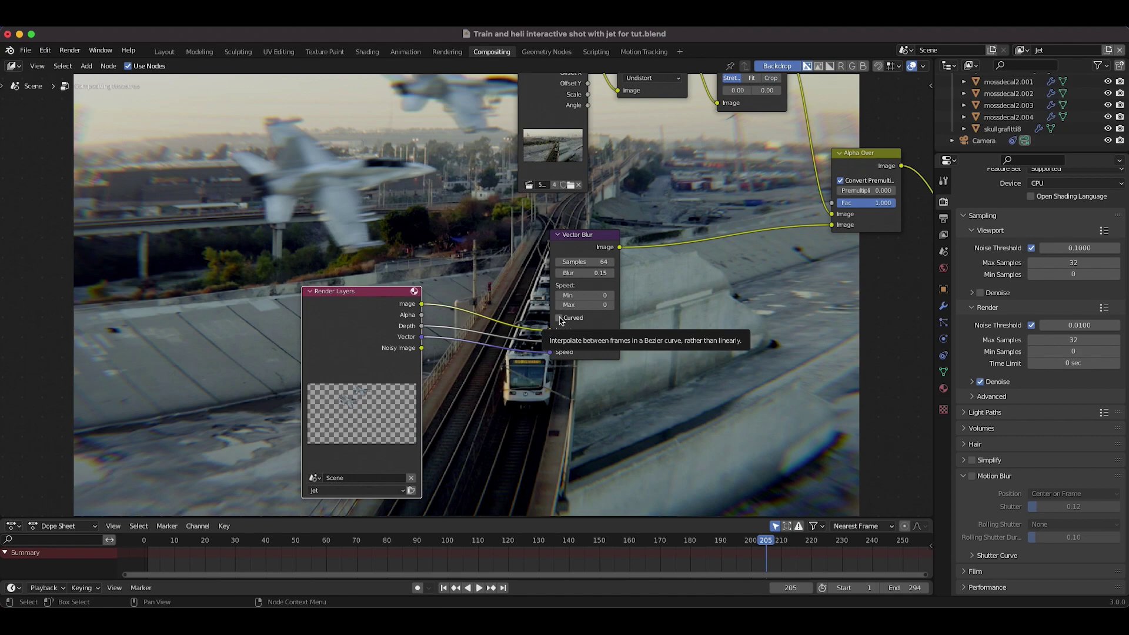
{"action": "left_click", "coordinate": [559, 318]}
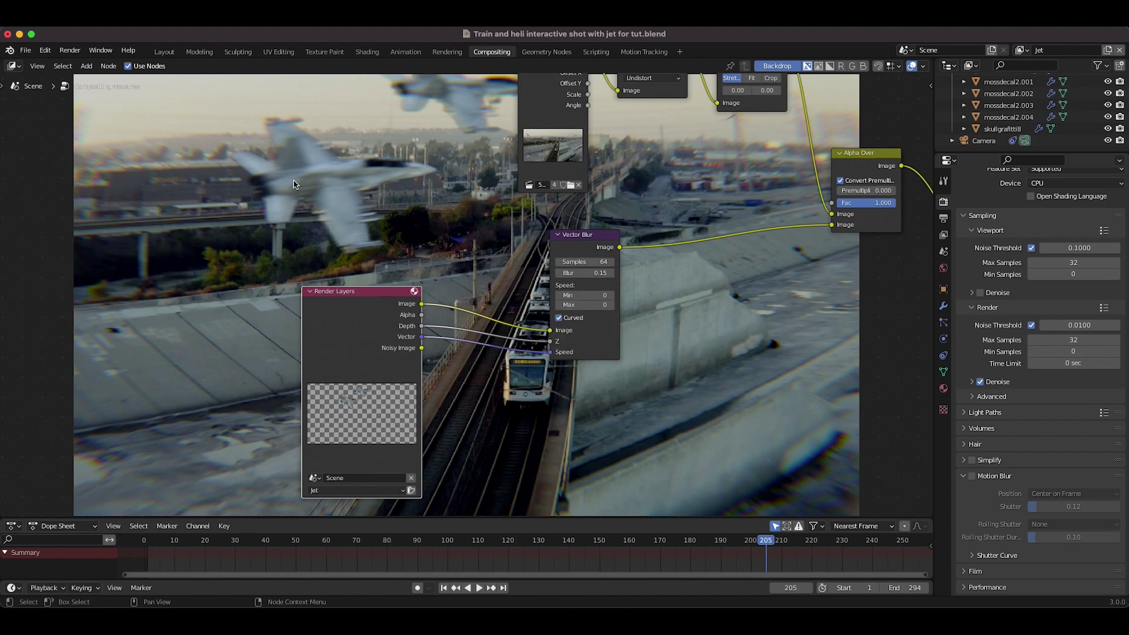
{"action": "left_click", "coordinate": [560, 318]}
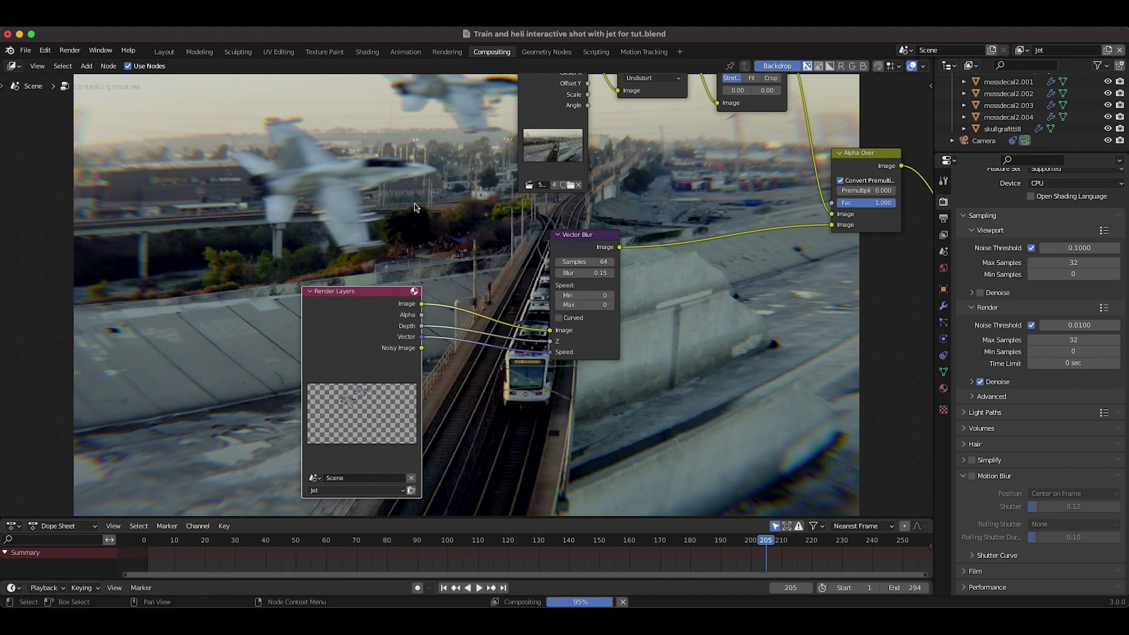
{"action": "scroll", "coordinate": [448, 218], "scroll_direction": "left", "scroll_amount": 3}
{"action": "scroll", "coordinate": [448, 219], "scroll_direction": "up", "scroll_amount": 5}
{"action": "scroll", "coordinate": [450, 218], "scroll_direction": "up", "scroll_amount": 2}
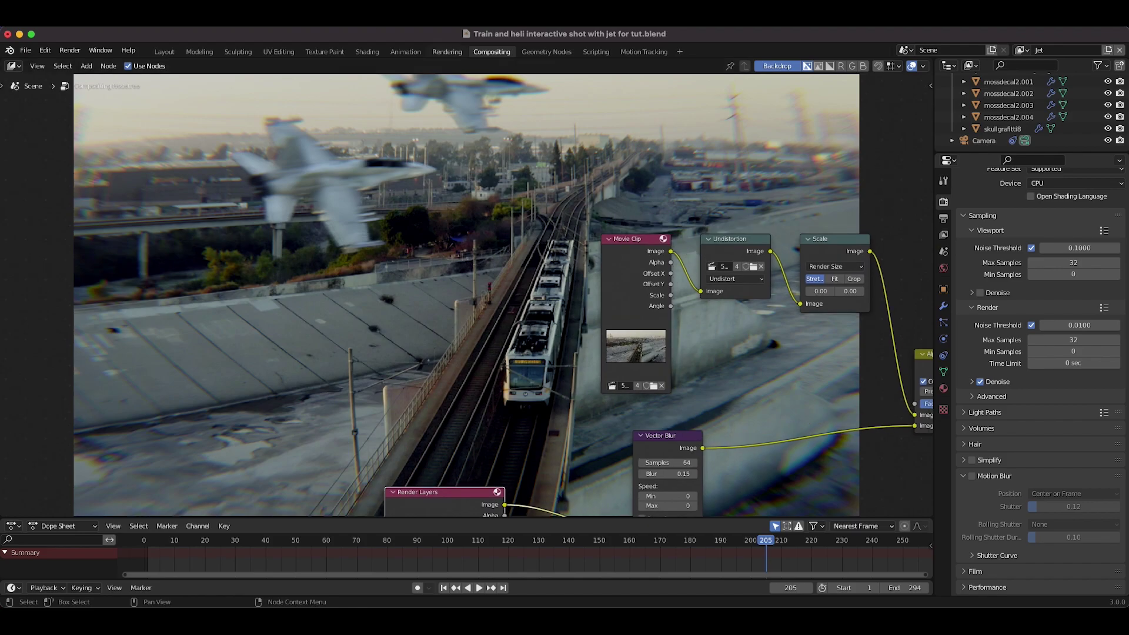
{"action": "scroll", "coordinate": [425, 173], "scroll_direction": "right", "scroll_amount": 8}
{"action": "scroll", "coordinate": [426, 173], "scroll_direction": "down", "scroll_amount": 7}
{"action": "scroll", "coordinate": [519, 192], "scroll_direction": "left", "scroll_amount": 11}
{"action": "scroll", "coordinate": [518, 191], "scroll_direction": "right", "scroll_amount": 20}
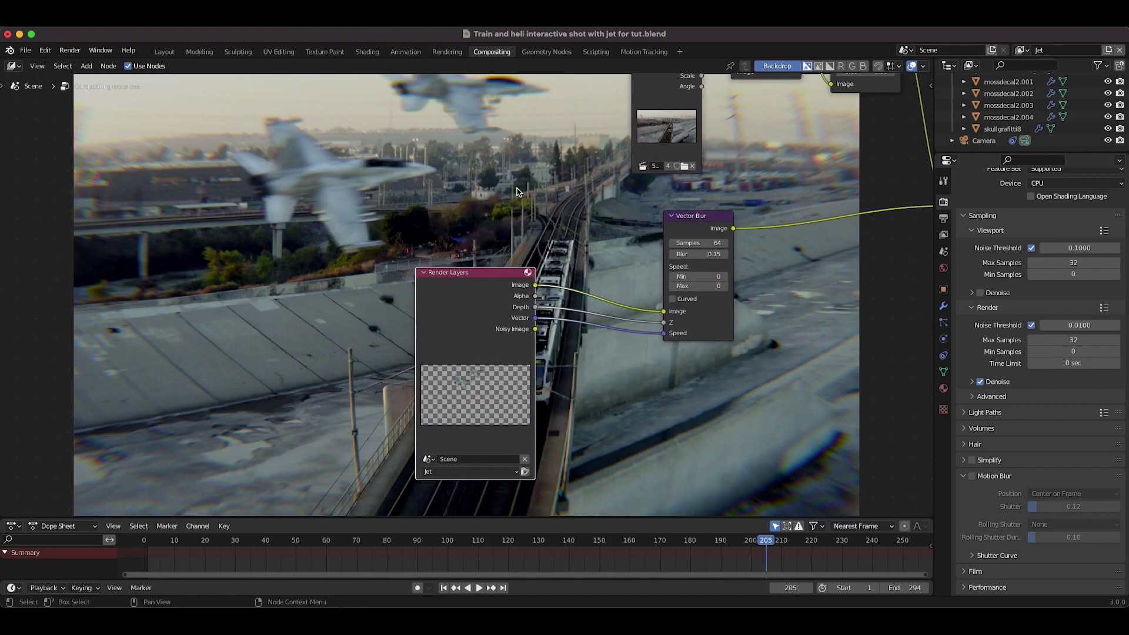
{"action": "scroll", "coordinate": [625, 203], "scroll_direction": "left", "scroll_amount": 7}
{"action": "scroll", "coordinate": [626, 203], "scroll_direction": "down", "scroll_amount": 2}
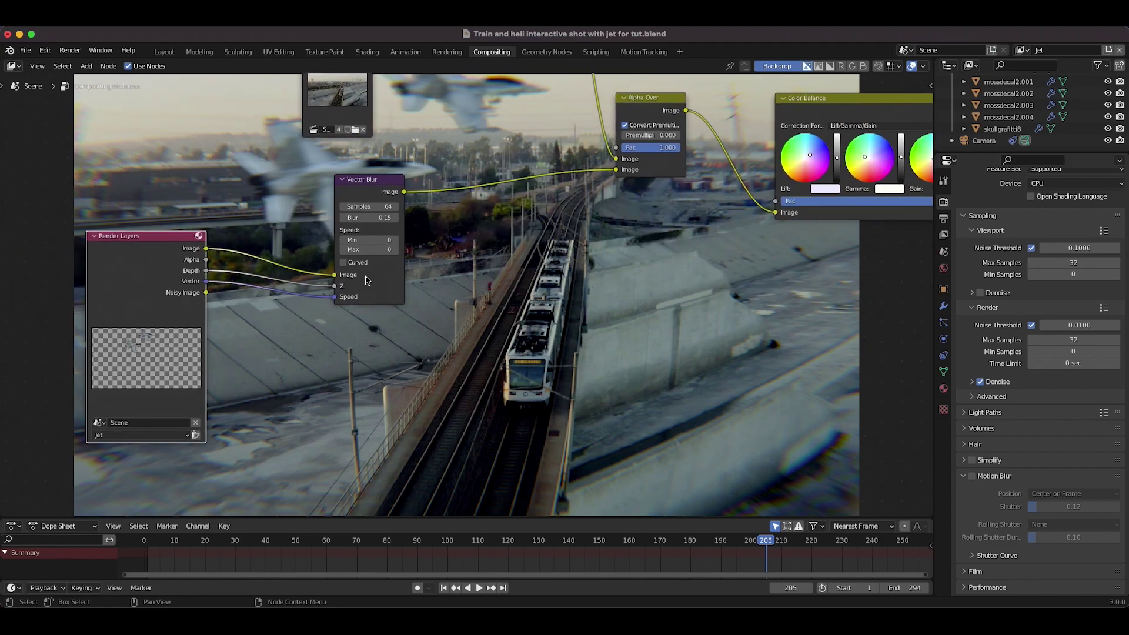
{"action": "key", "text": "shift+a"}
- Insert an RGB Curves node on the link between Vector Blur and Alpha Over
{"action": "mouse_move", "coordinate": [308, 340]}
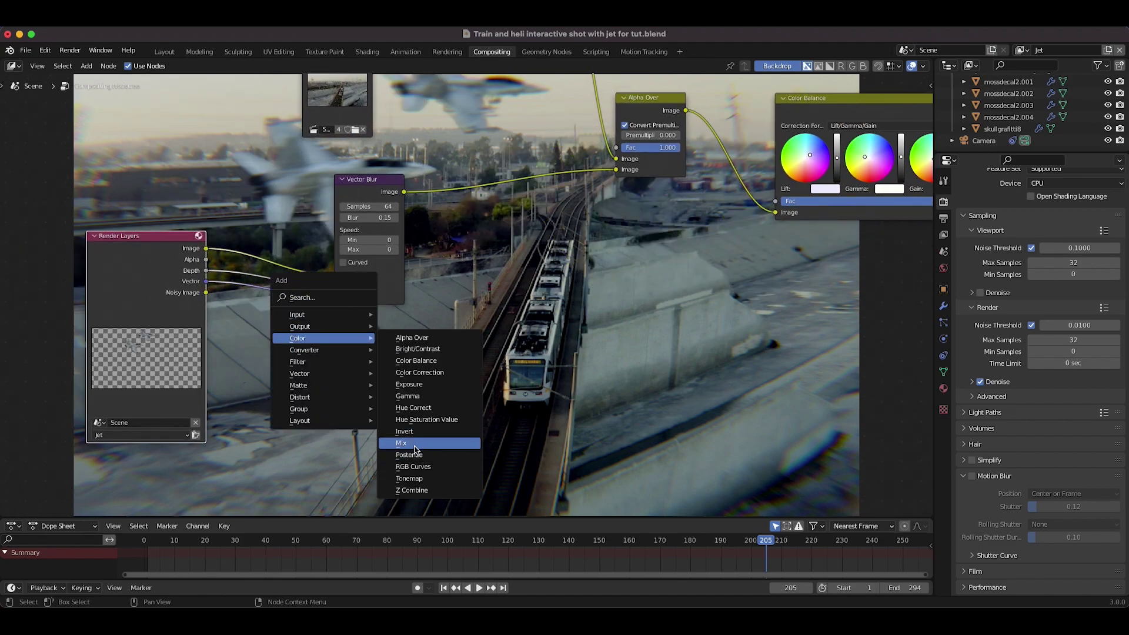
{"action": "left_click", "coordinate": [414, 467]}
{"action": "left_click", "coordinate": [446, 171]}
{"action": "scroll", "coordinate": [642, 288], "scroll_direction": "left", "scroll_amount": 7}
{"action": "scroll", "coordinate": [642, 288], "scroll_direction": "up", "scroll_amount": 2}
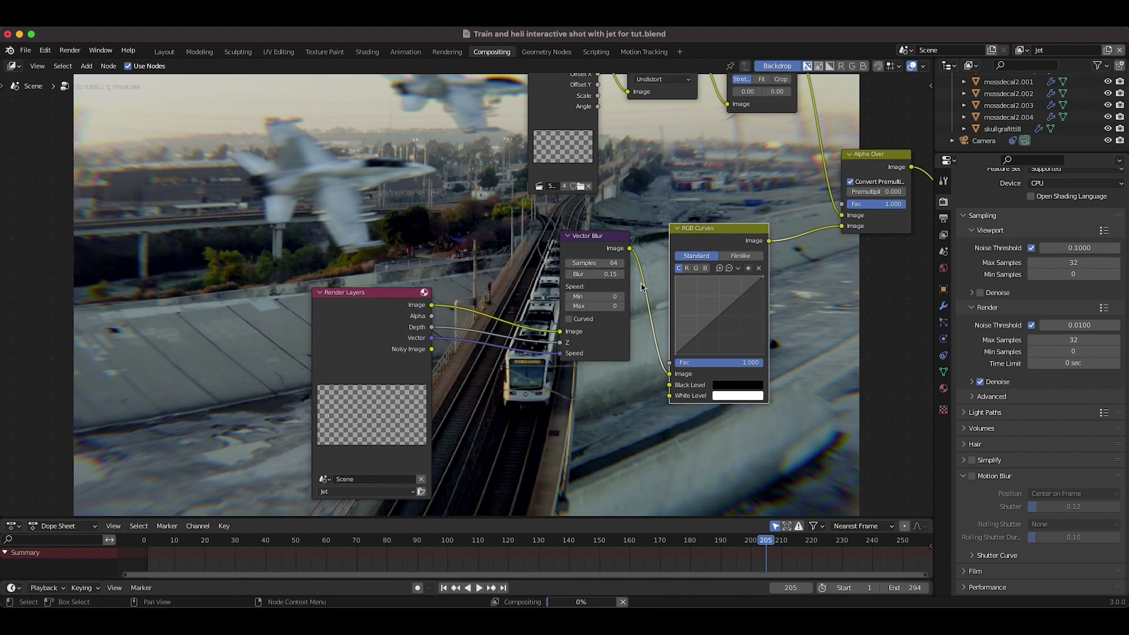
- Lower the curve's top point and add a low shadow point to darken the jets
{"action": "left_click_drag", "start_coordinate": [764, 285], "coordinate": [765, 295]}
{"action": "scroll", "coordinate": [532, 116], "scroll_direction": "left", "scroll_amount": 7}
{"action": "scroll", "coordinate": [532, 117], "scroll_direction": "right", "scroll_amount": 9}
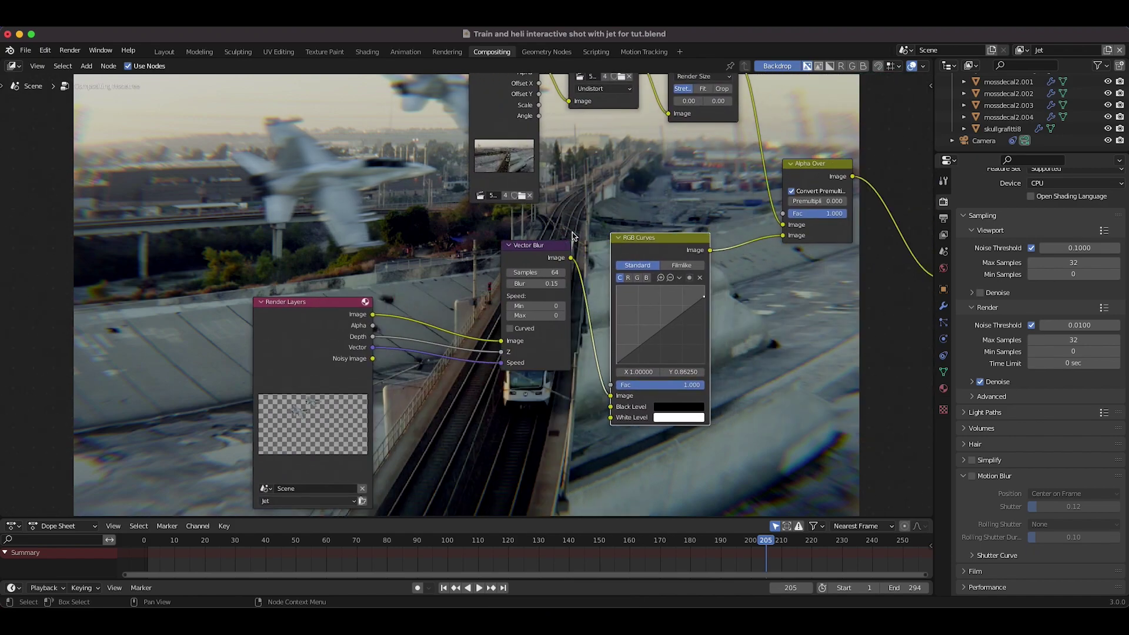
{"action": "left_click", "coordinate": [641, 348]}
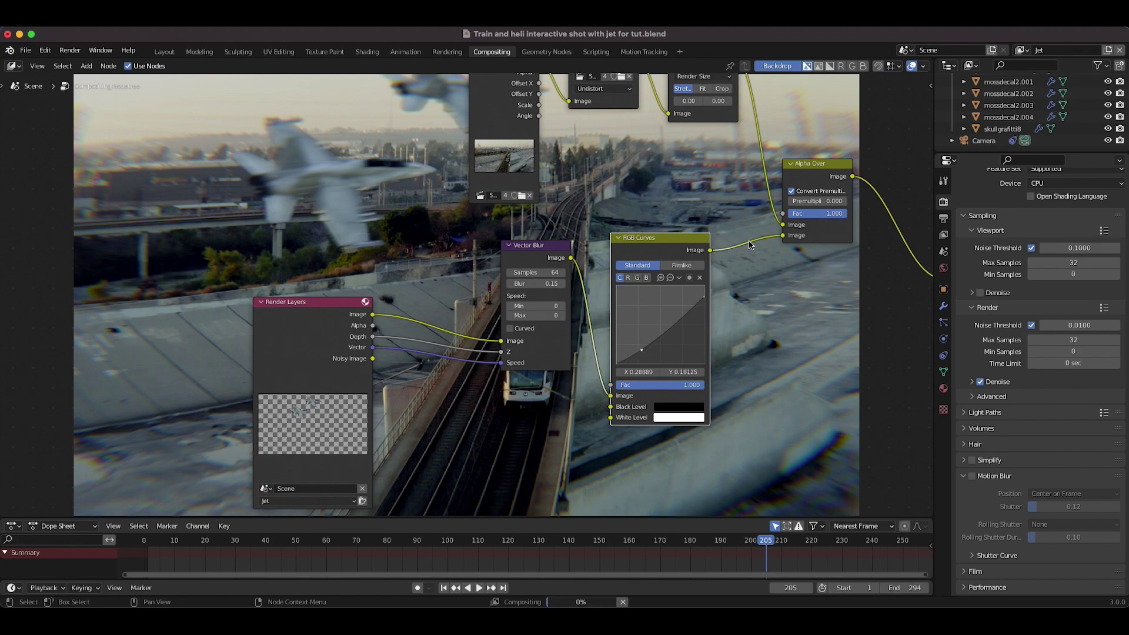
{"action": "scroll", "coordinate": [482, 288], "scroll_direction": "left", "scroll_amount": 12}
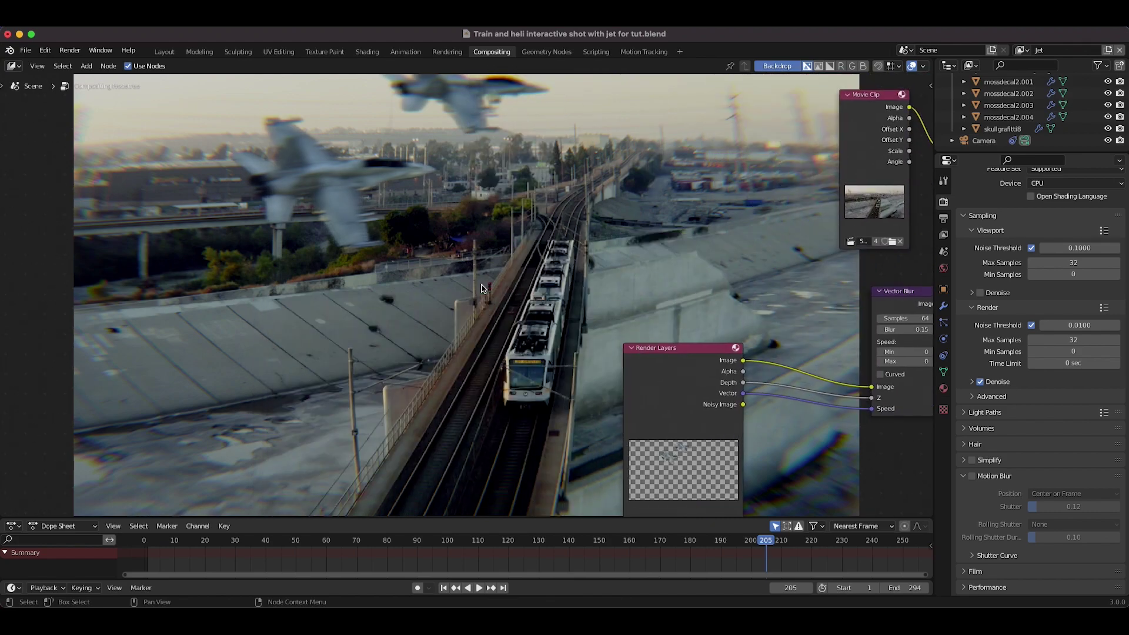
{"action": "scroll", "coordinate": [481, 288], "scroll_direction": "down", "scroll_amount": 3}
{"action": "scroll", "coordinate": [481, 289], "scroll_direction": "right", "scroll_amount": 20}
{"action": "scroll", "coordinate": [482, 288], "scroll_direction": "up", "scroll_amount": 1}
{"action": "scroll", "coordinate": [481, 288], "scroll_direction": "right", "scroll_amount": 1}
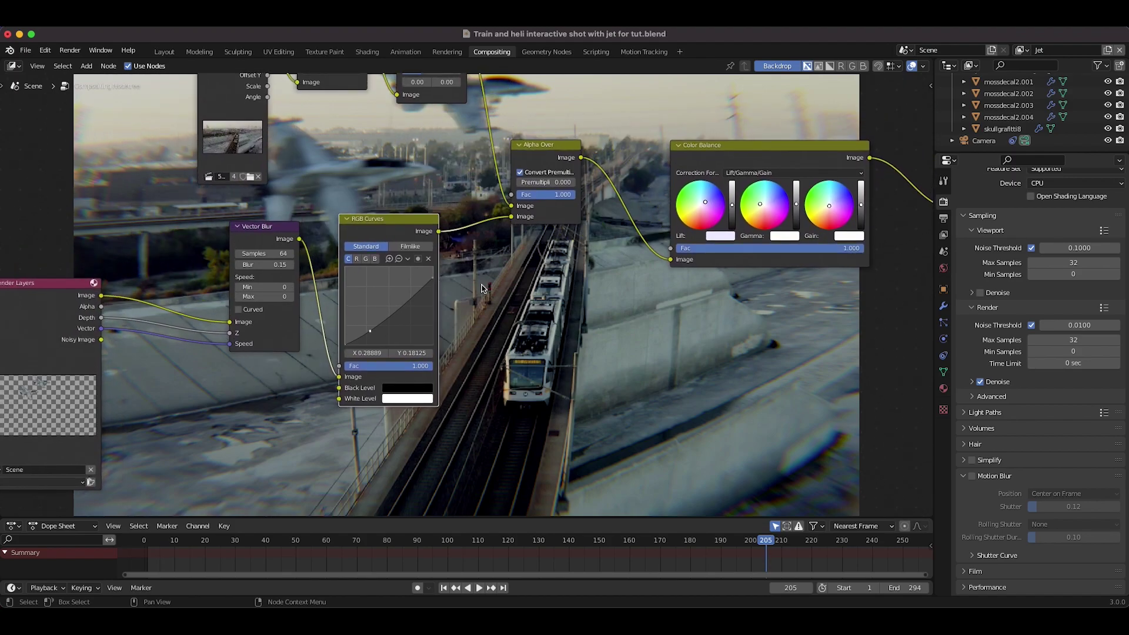
- Move the Vector Blur and RGB Curves nodes together left and down
{"action": "left_click_drag", "start_coordinate": [405, 193], "coordinate": [277, 307]}
{"action": "left_click_drag", "start_coordinate": [420, 238], "coordinate": [373, 271]}
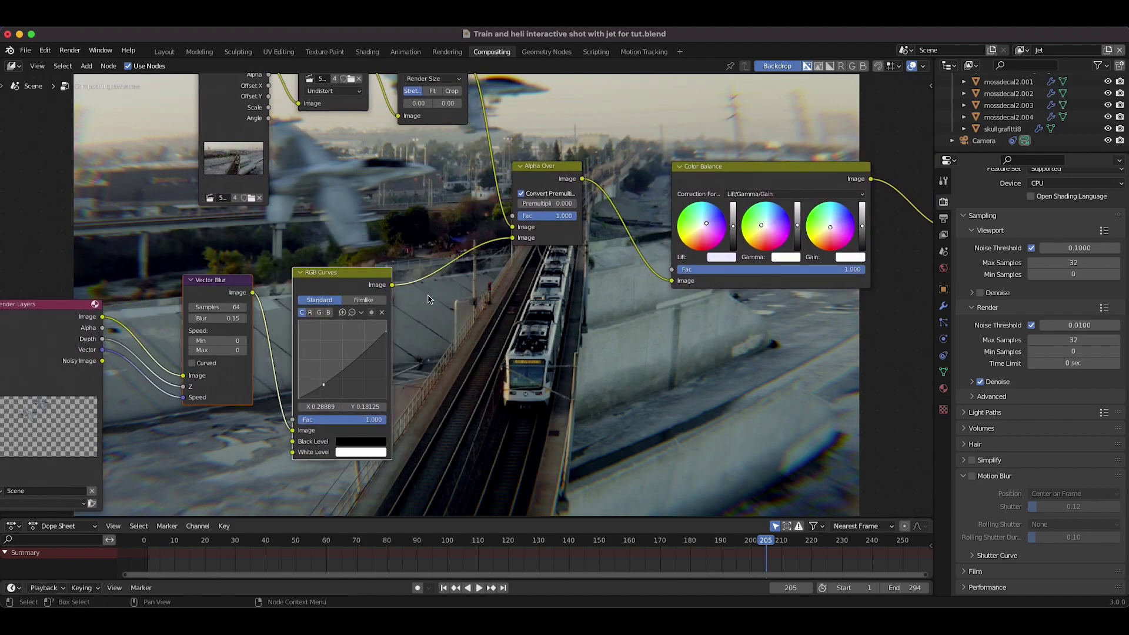
{"action": "scroll", "coordinate": [232, 307], "scroll_direction": "right", "scroll_amount": 1}
{"action": "scroll", "coordinate": [233, 307], "scroll_direction": "left", "scroll_amount": 6}
{"action": "scroll", "coordinate": [232, 307], "scroll_direction": "down", "scroll_amount": 2}
{"action": "scroll", "coordinate": [232, 307], "scroll_direction": "right", "scroll_amount": 3}
{"action": "scroll", "coordinate": [232, 307], "scroll_direction": "up", "scroll_amount": 1}
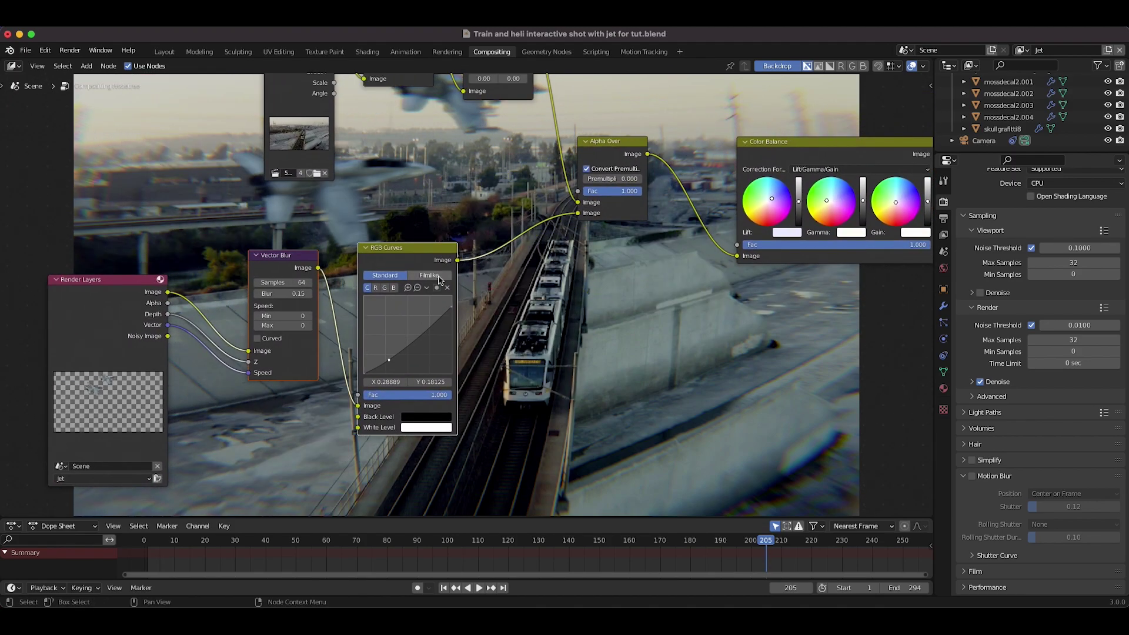
- Duplicate the Color Balance node between RGB Curves and Alpha Over, with its Lift reset to neutral
{"action": "left_click", "coordinate": [814, 153]}
{"action": "key", "text": "shift+d"}
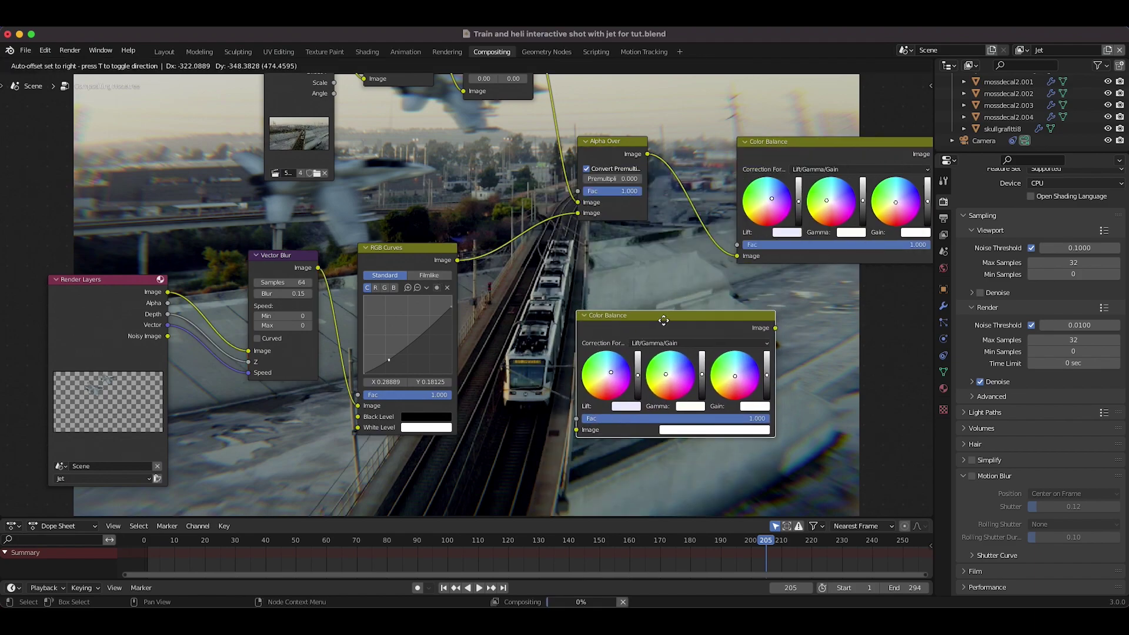
{"action": "left_click", "coordinate": [553, 260]}
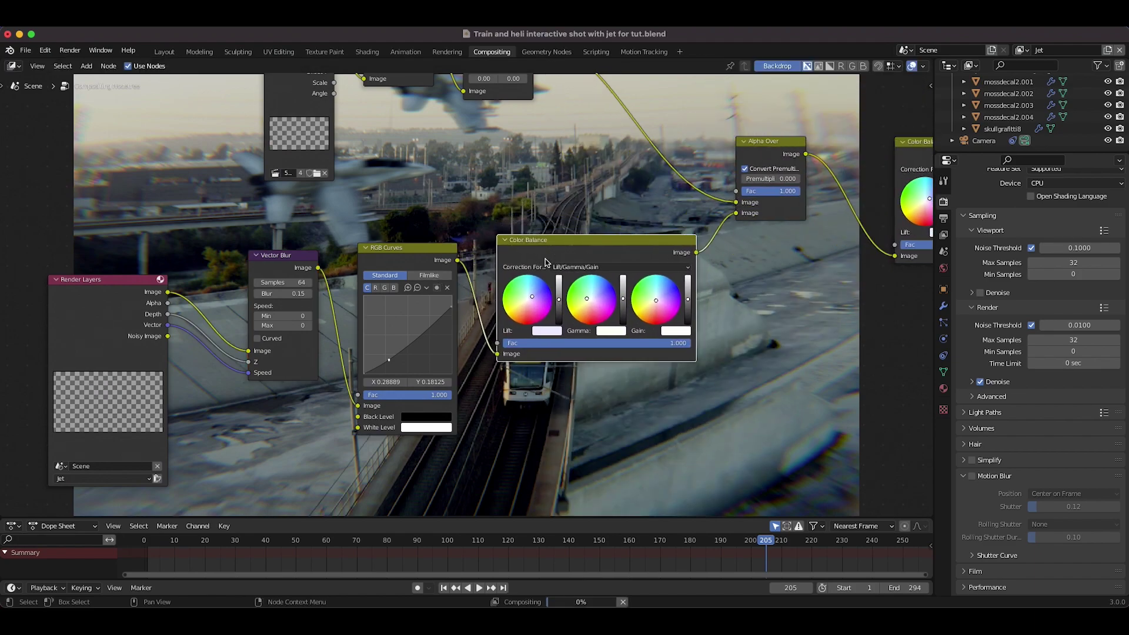
{"action": "key", "text": "BackSpace"}
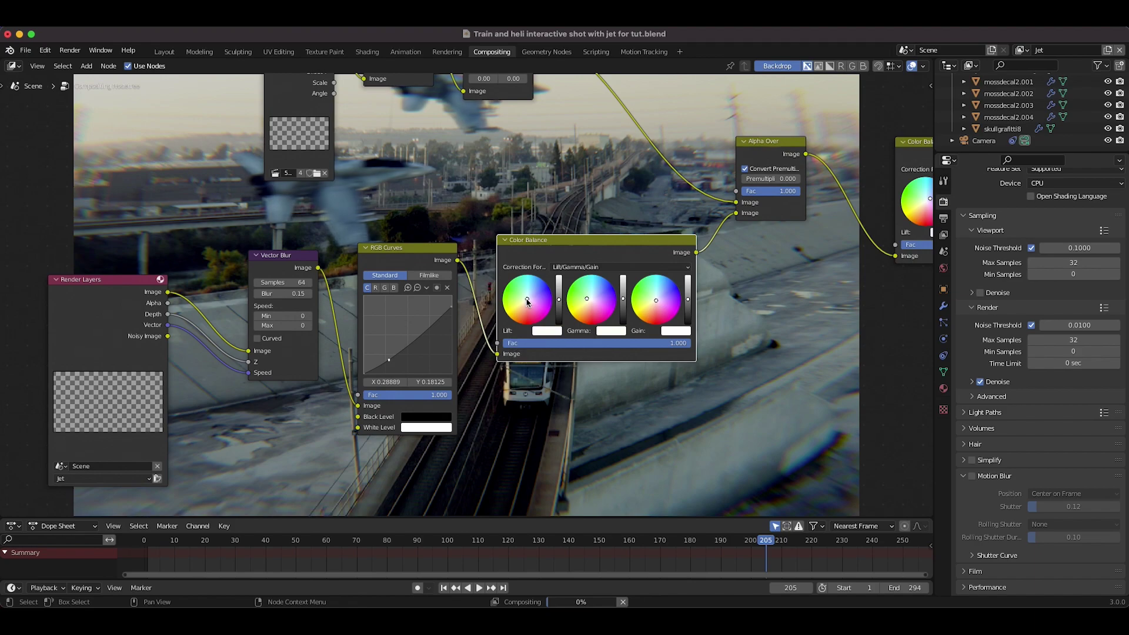
{"action": "scroll", "coordinate": [573, 236], "scroll_direction": "left", "scroll_amount": 5}
{"action": "scroll", "coordinate": [572, 238], "scroll_direction": "right", "scroll_amount": 7}
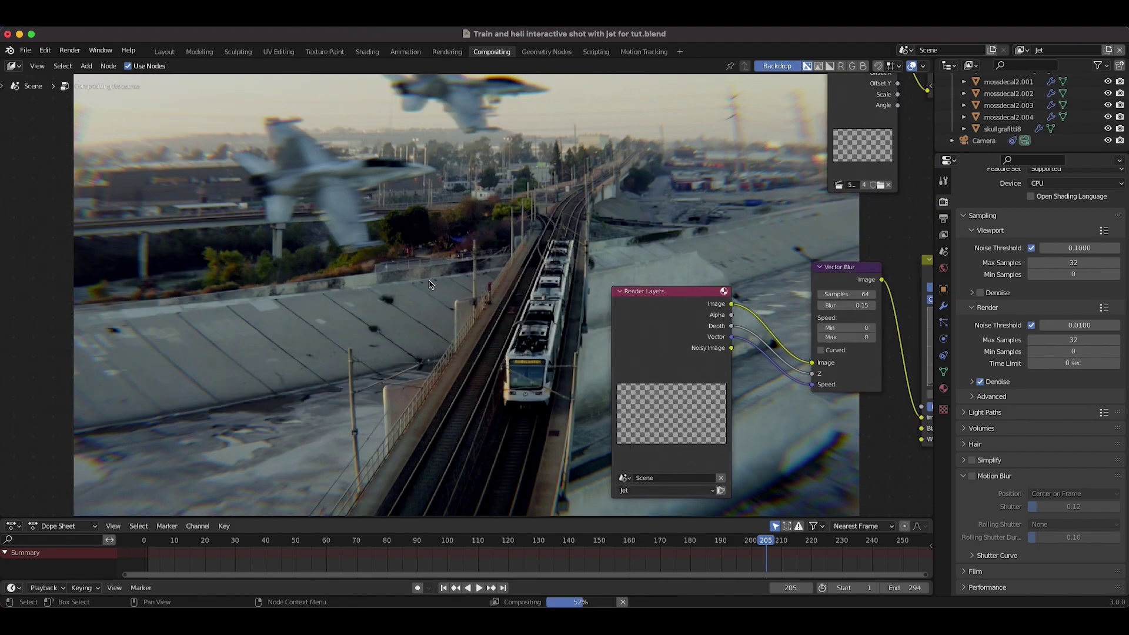
{"action": "scroll", "coordinate": [483, 247], "scroll_direction": "right", "scroll_amount": 3}
{"action": "scroll", "coordinate": [362, 289], "scroll_direction": "right", "scroll_amount": 4}
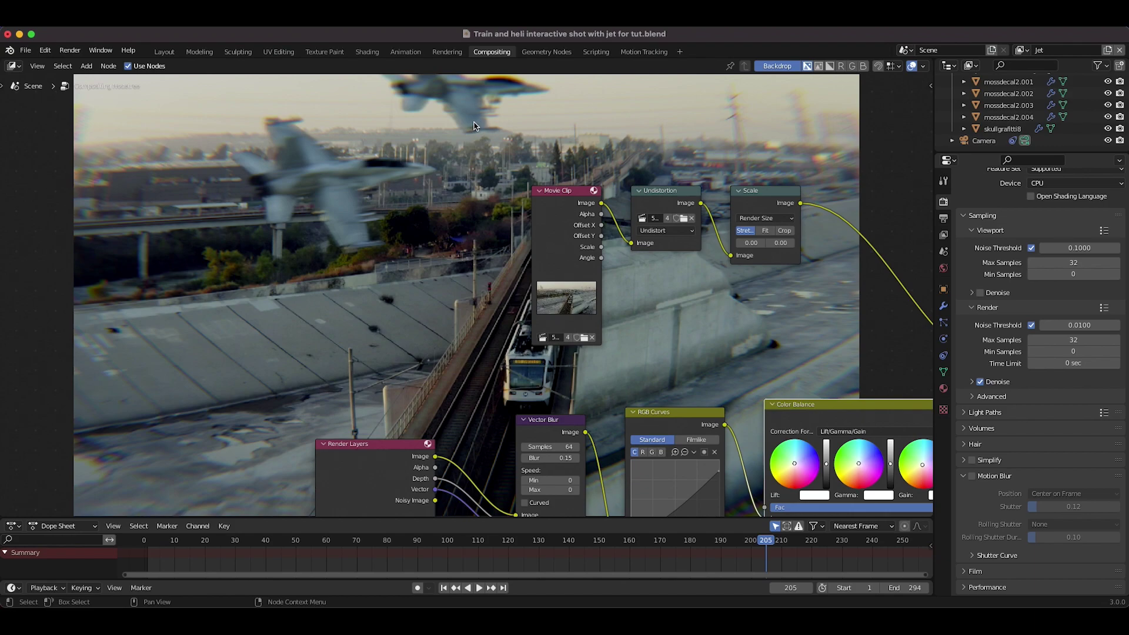
- Pan the node view to show RGB Curves and Render Layers
{"action": "middle_click_drag", "start_coordinate": [377, 229], "coordinate": [412, 169]}
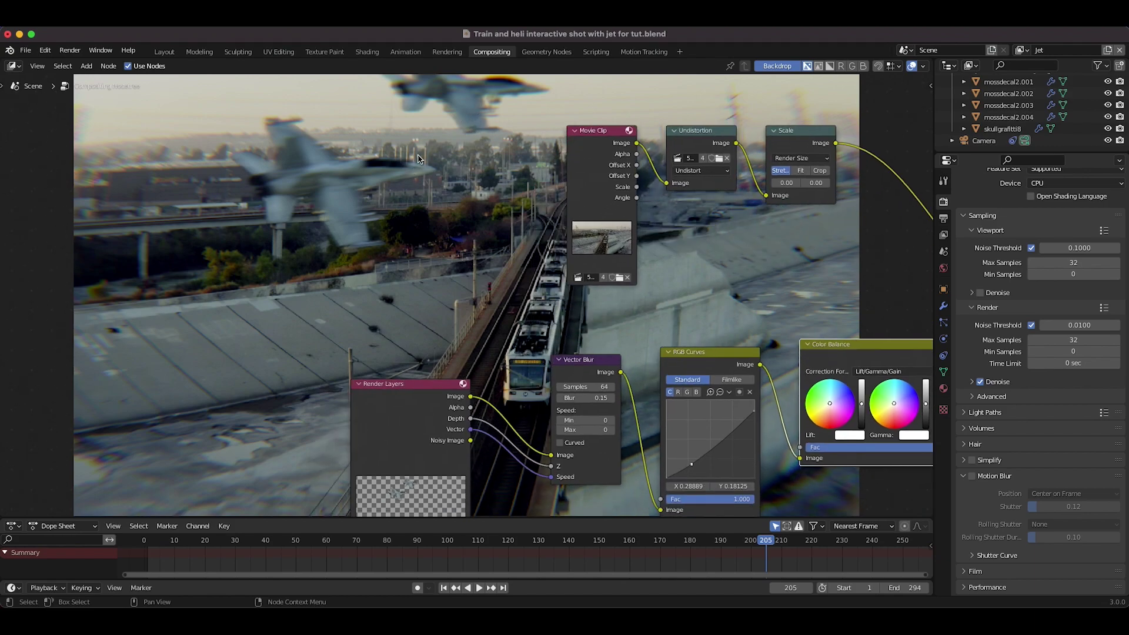
{"action": "middle_click_drag", "start_coordinate": [322, 182], "coordinate": [324, 155]}
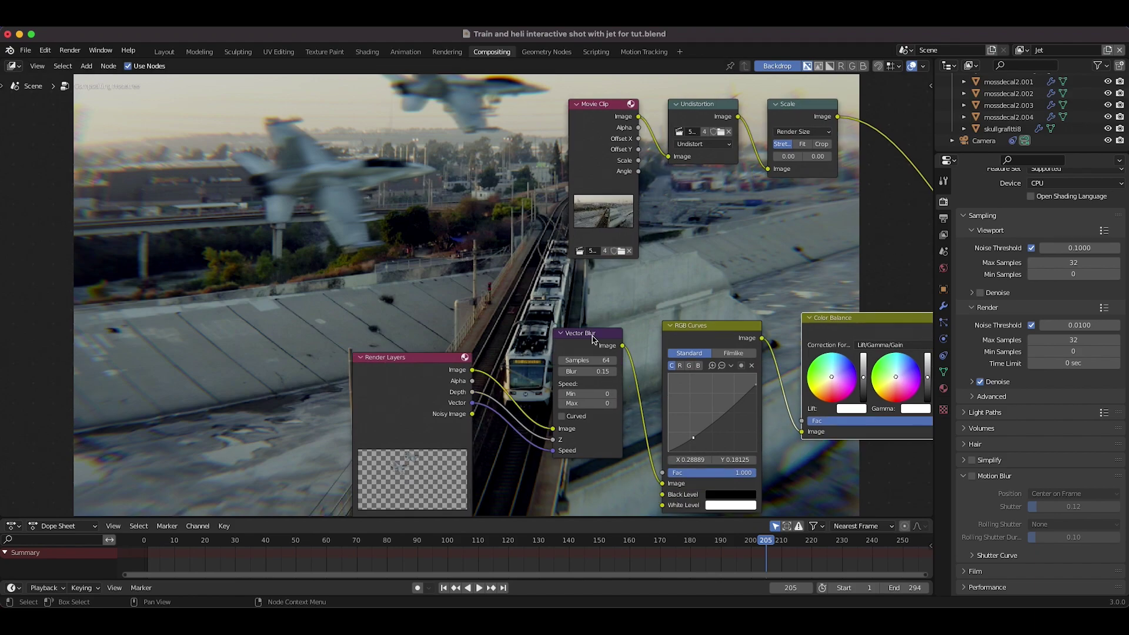
{"action": "scroll", "coordinate": [347, 188], "scroll_direction": "up", "scroll_amount": 5}
{"action": "scroll", "coordinate": [347, 188], "scroll_direction": "right", "scroll_amount": 4}
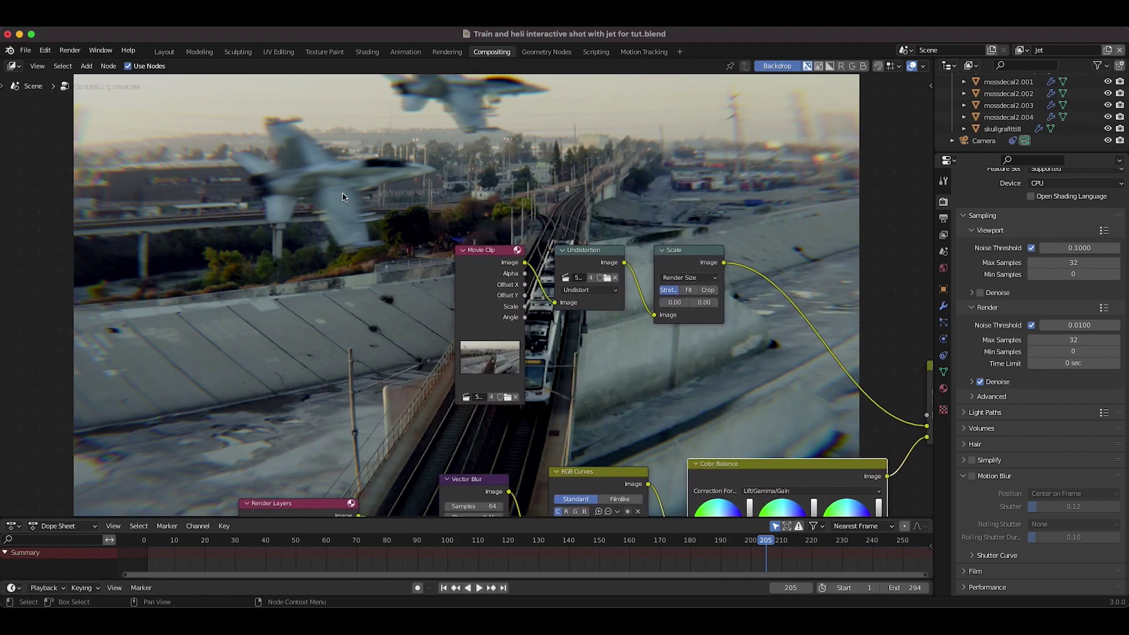
{"action": "scroll", "coordinate": [339, 252], "scroll_direction": "down", "scroll_amount": 1}
{"action": "scroll", "coordinate": [339, 254], "scroll_direction": "down", "scroll_amount": 6}
{"action": "scroll", "coordinate": [339, 254], "scroll_direction": "left", "scroll_amount": 2}
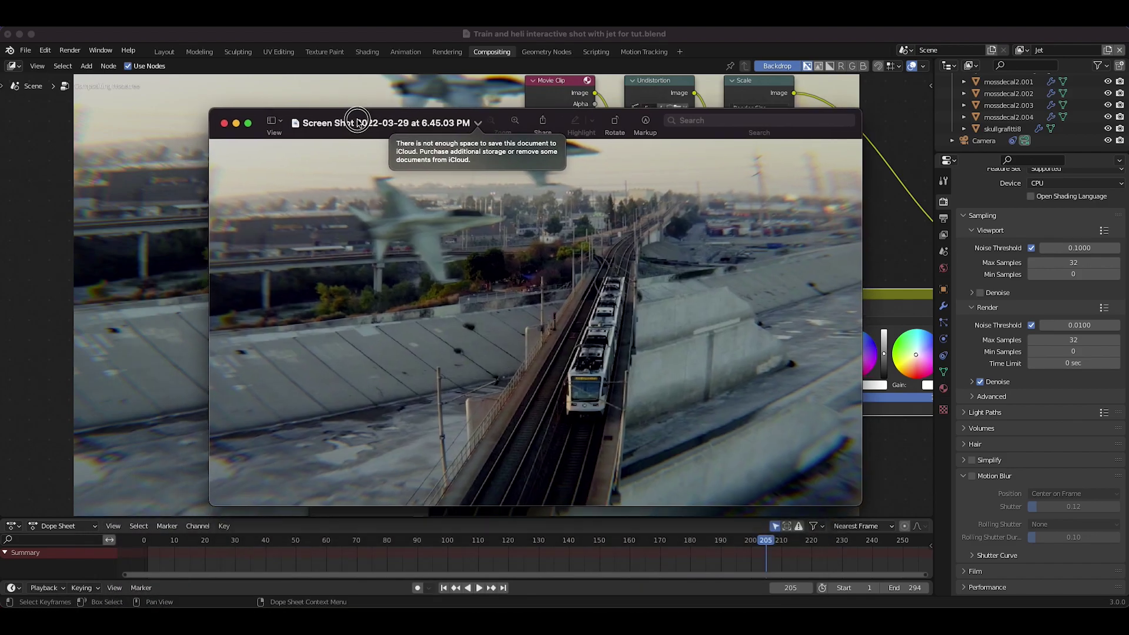
{"action": "left_click_drag", "start_coordinate": [359, 121], "coordinate": [622, 183]}
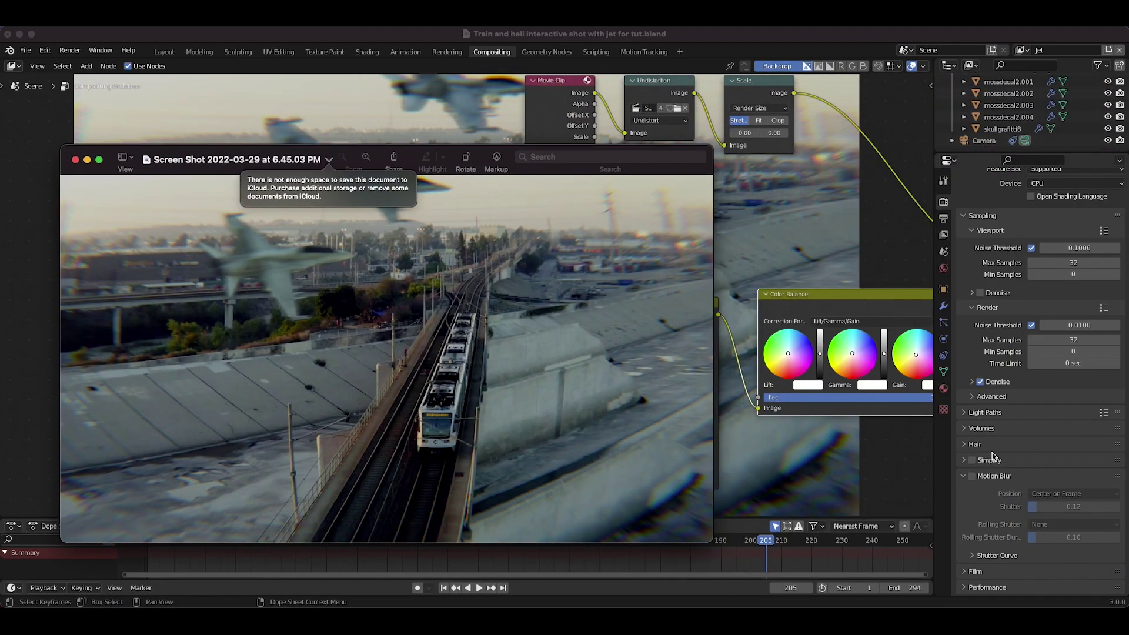
{"action": "scroll", "coordinate": [461, 329], "scroll_direction": "down", "scroll_amount": 5}
{"action": "left_click_drag", "start_coordinate": [471, 162], "coordinate": [888, 123]}
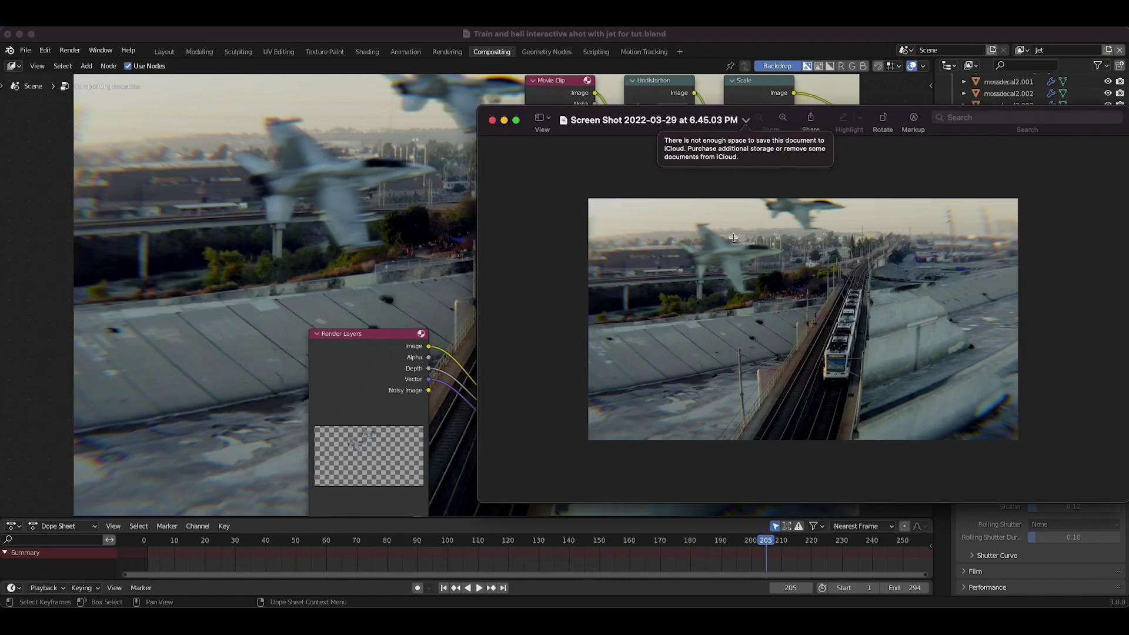
{"action": "scroll", "coordinate": [751, 293], "scroll_direction": "up", "scroll_amount": 5}
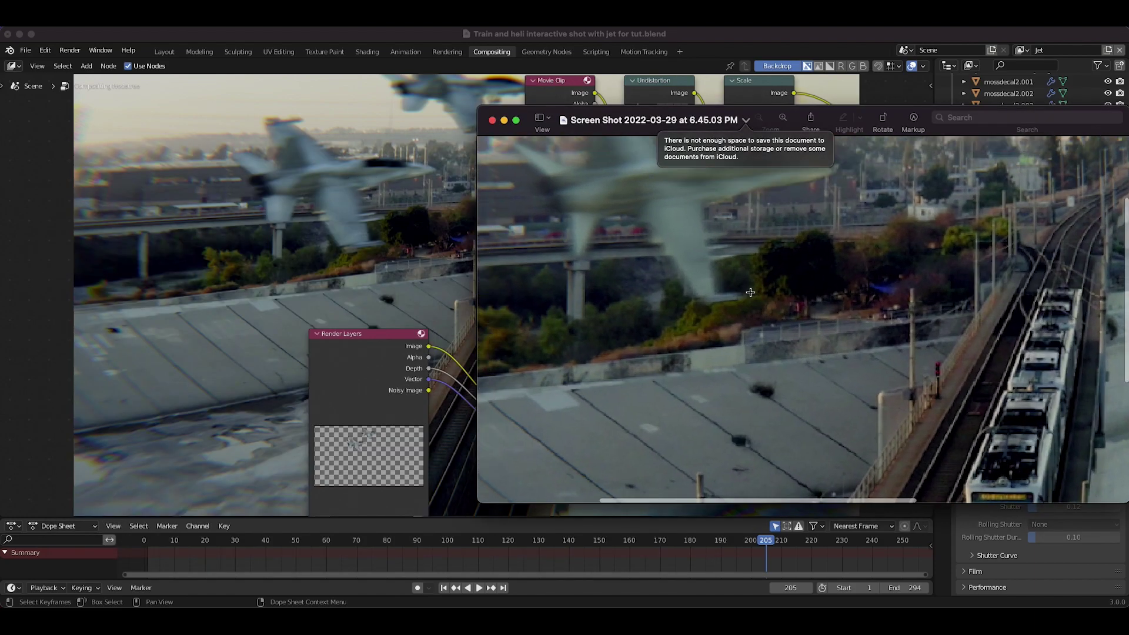
{"action": "scroll", "coordinate": [718, 297], "scroll_direction": "down", "scroll_amount": 5}
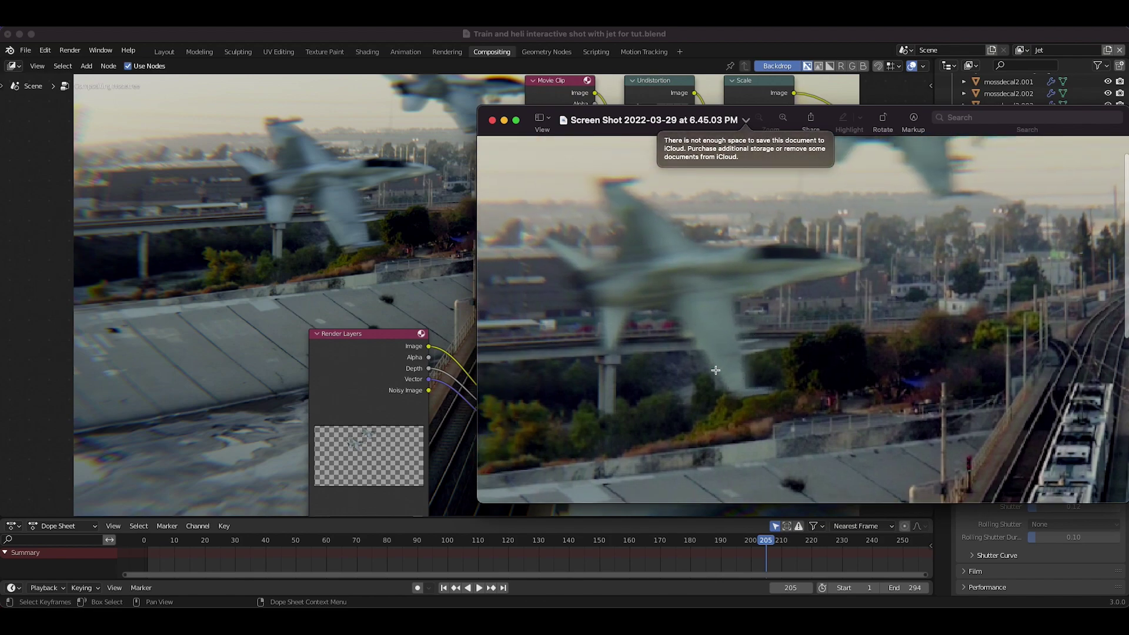
{"action": "scroll", "coordinate": [716, 370], "scroll_direction": "right", "scroll_amount": 1}
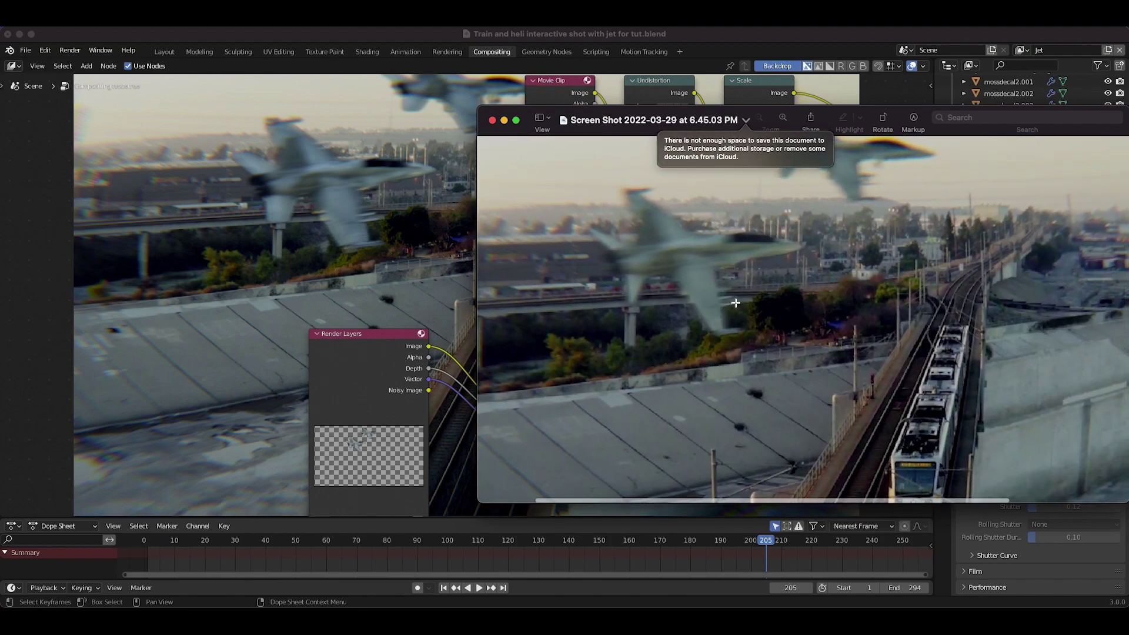
{"action": "scroll", "coordinate": [771, 290], "scroll_direction": "down", "scroll_amount": 4}
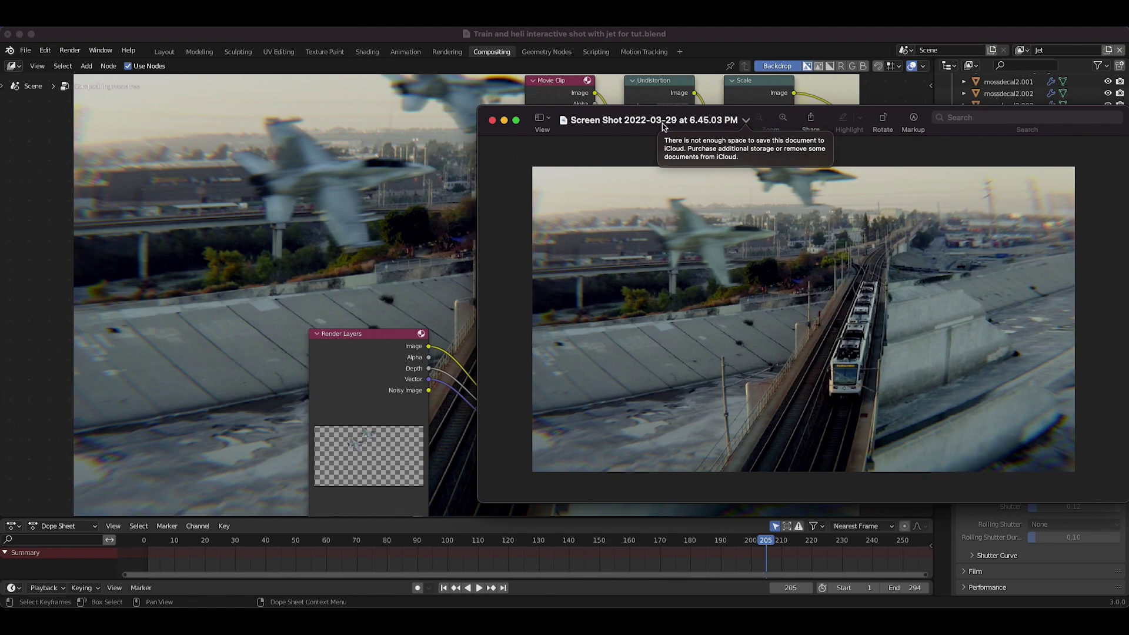
{"action": "left_click_drag", "start_coordinate": [663, 127], "coordinate": [368, 144]}
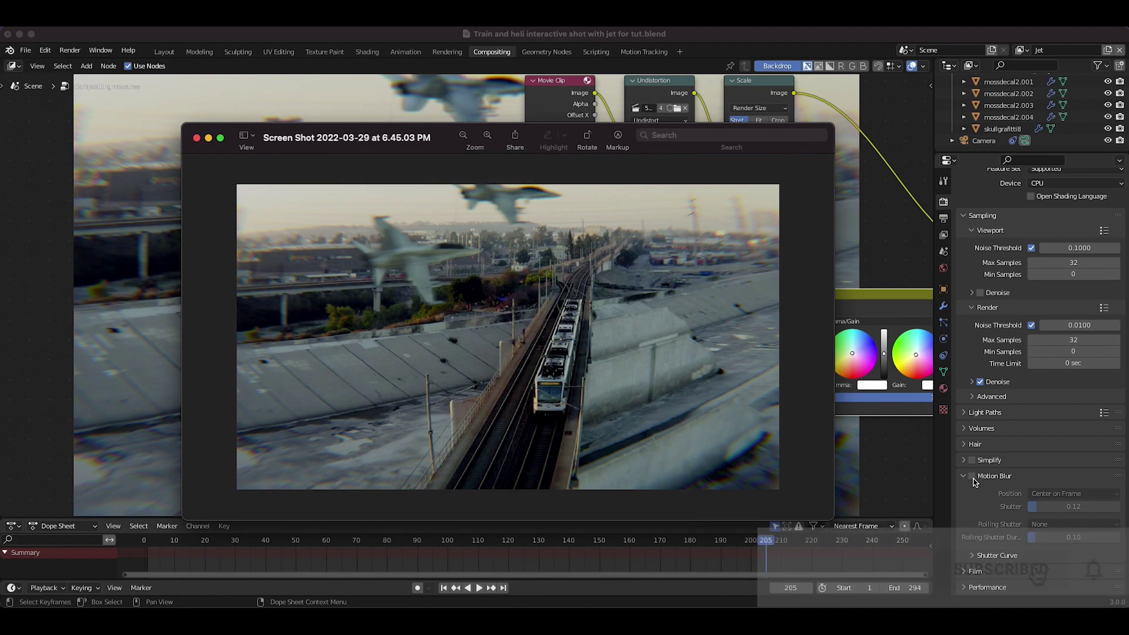
- Close the Preview reference screenshot to reveal the Vector Blur, RGB Curves and Color Balance nodes
{"action": "left_click", "coordinate": [197, 137]}
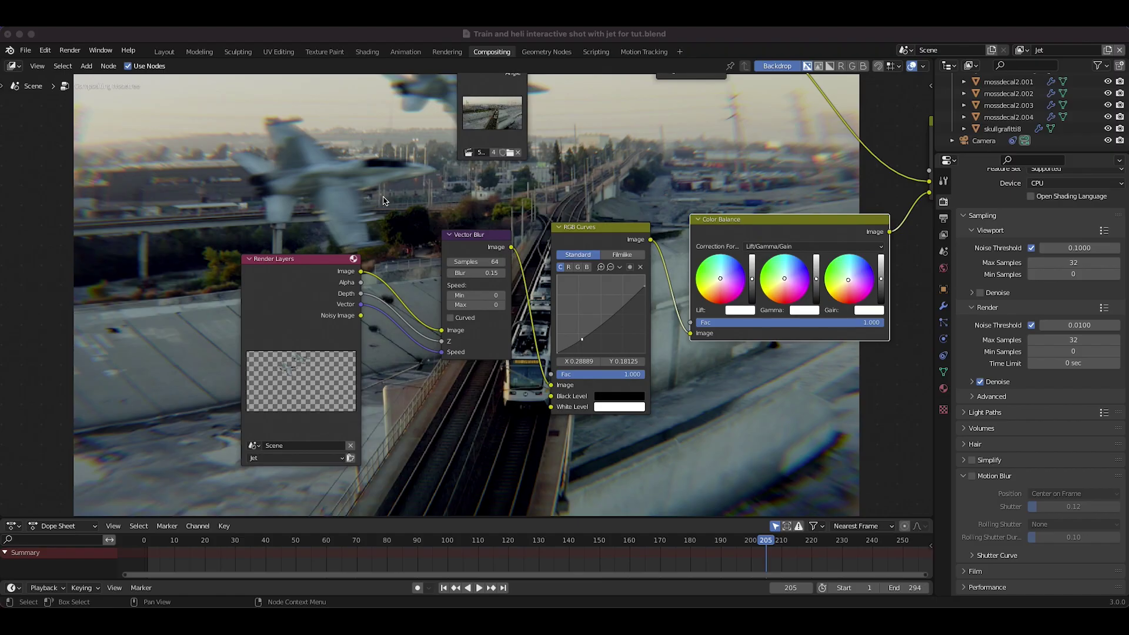